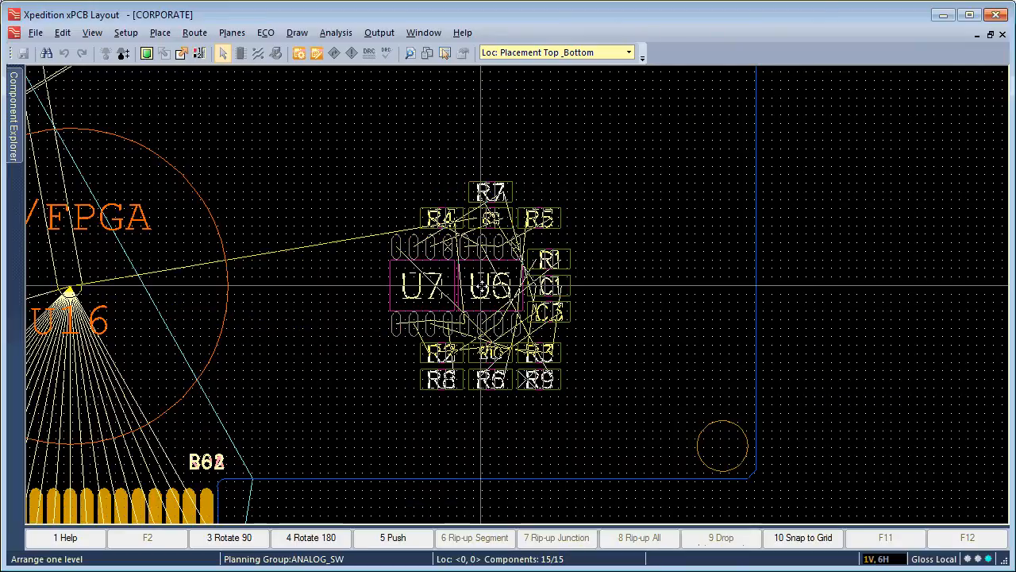
Rotate the arranged ANALOG_SW component cluster 180 degrees and place it in the open area of the board's lower-right corner.
{"action": "left_click", "coordinate": [445, 415]}
{"action": "right_click", "coordinate": [483, 283]}
{"action": "left_click", "coordinate": [473, 376]}
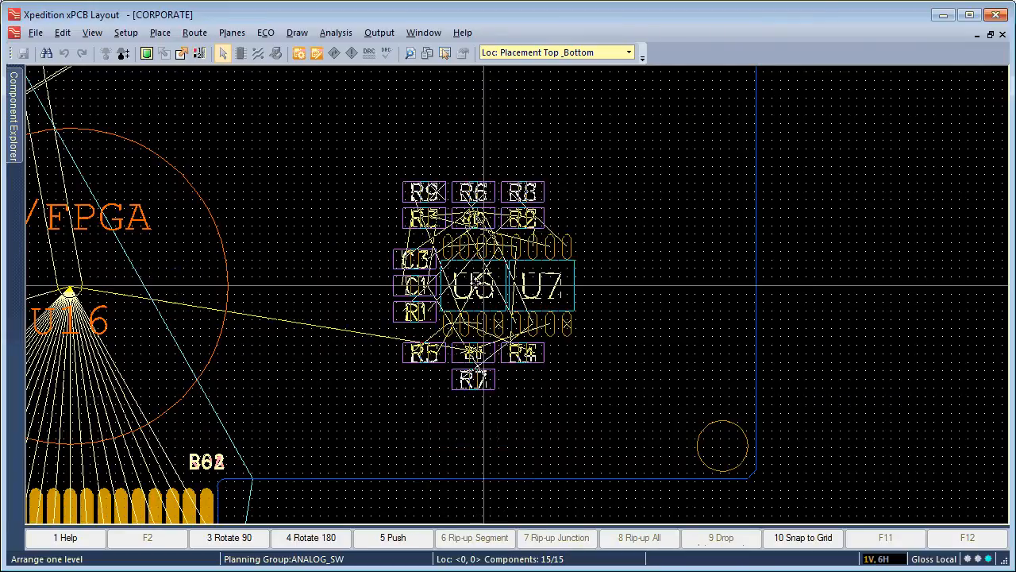
{"action": "left_click", "coordinate": [475, 283]}
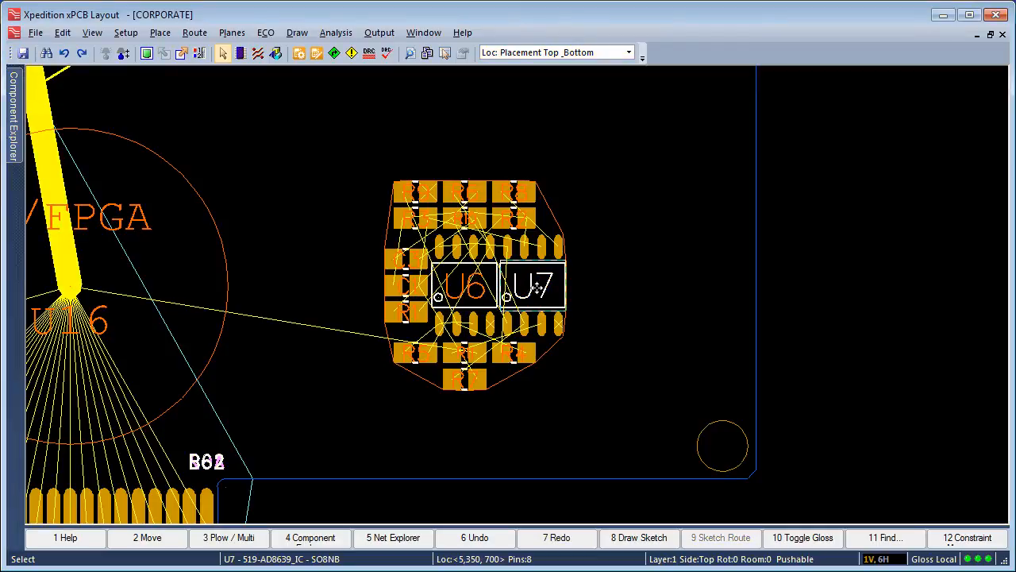
Move U7 away from U6 to location 5,650, 700, and place R5 upright beside U6, in the gap between the two ICs.
{"action": "left_click_drag", "start_coordinate": [537, 287], "coordinate": [634, 284]}
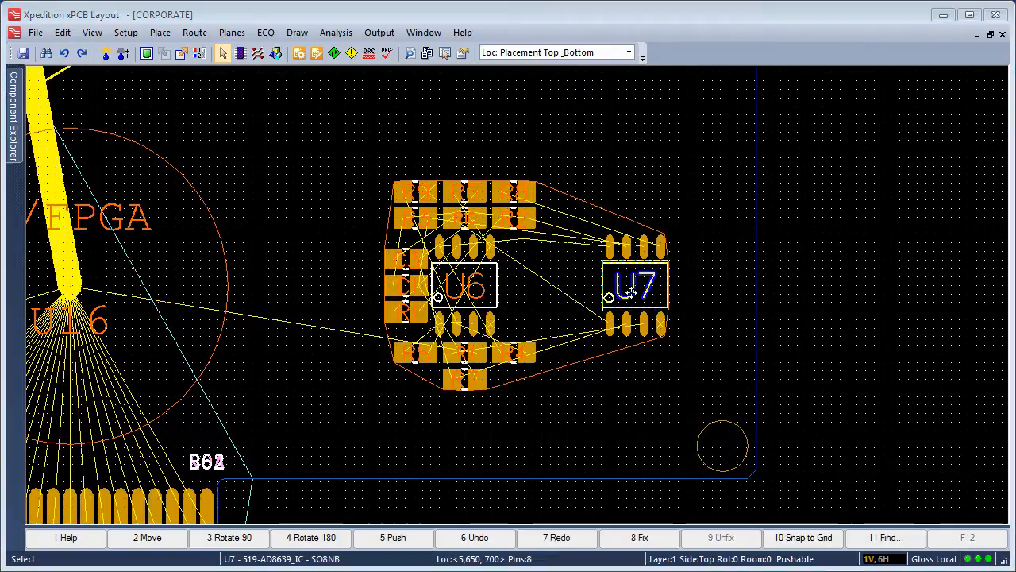
{"action": "left_click_drag", "start_coordinate": [421, 354], "coordinate": [516, 284]}
{"action": "key", "text": "F3"}
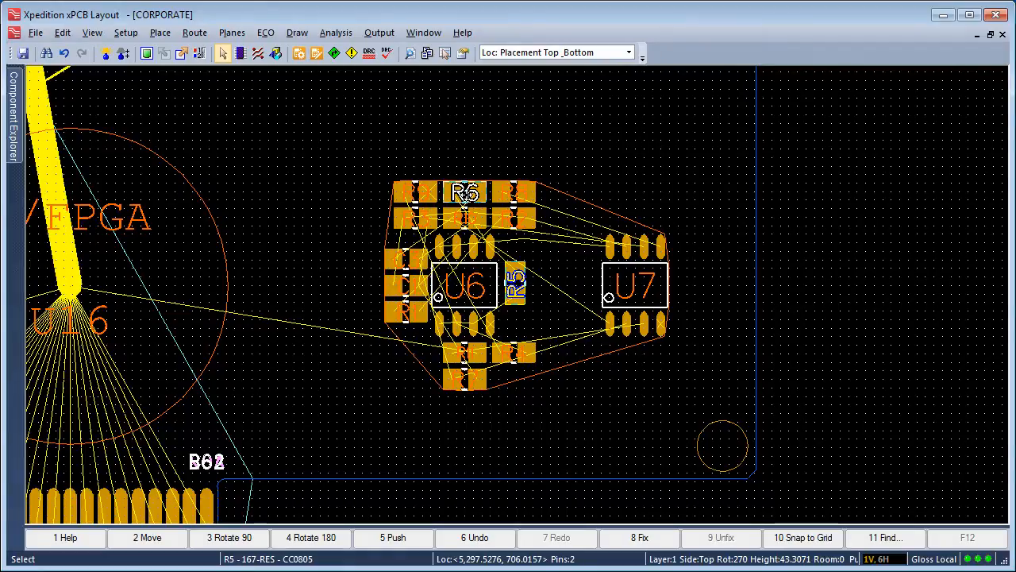
Place R6 at about 5,400, 700 and R7 at about 5,500, 700, both upright between R5 and U7.
{"action": "left_click_drag", "start_coordinate": [465, 193], "coordinate": [550, 286]}
{"action": "key", "text": "F3"}
{"action": "key", "text": "F3"}
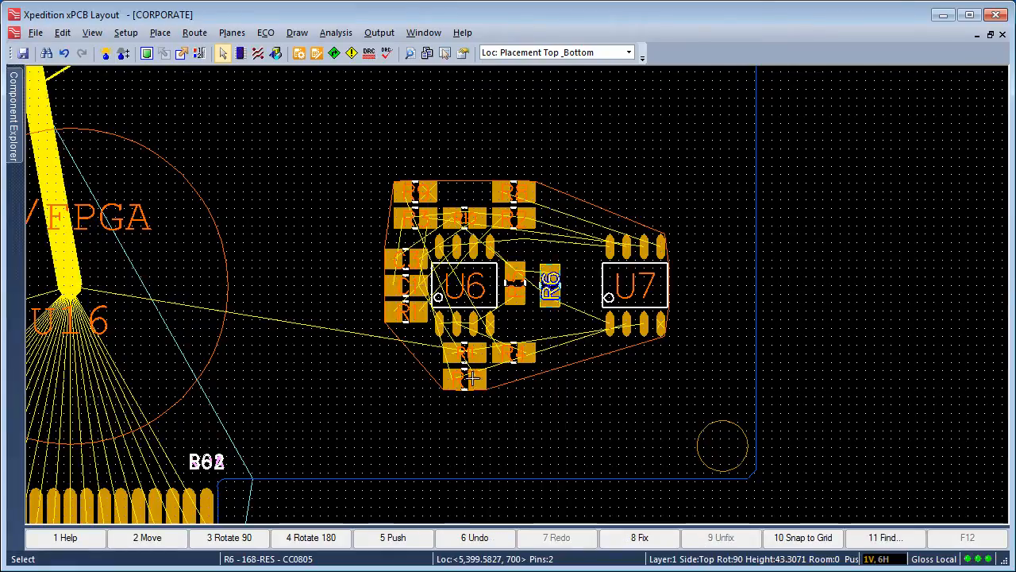
{"action": "left_click_drag", "start_coordinate": [463, 382], "coordinate": [584, 291]}
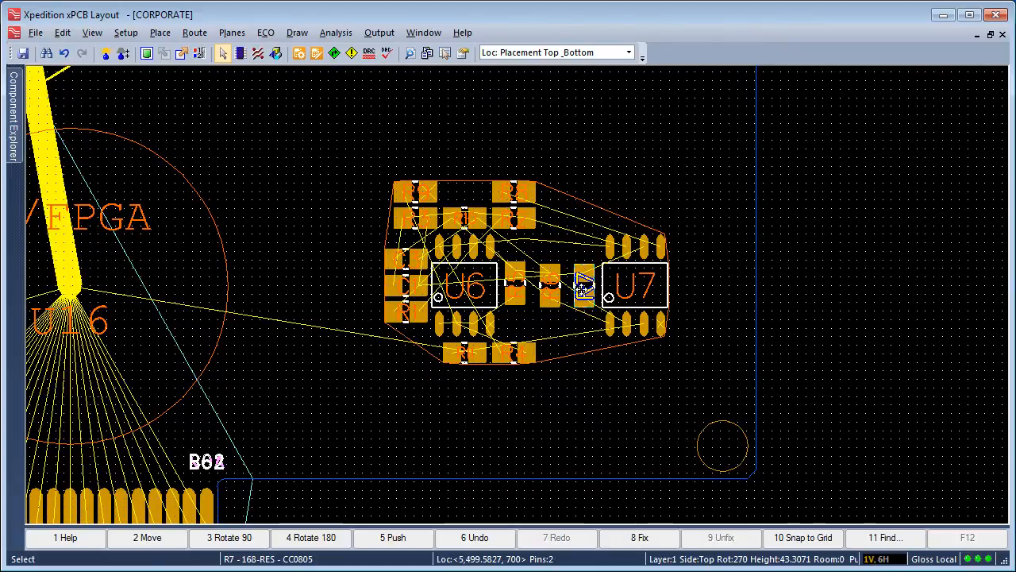
Align the resistors R5, R6 and R7 along their top edges.
{"action": "left_click_drag", "start_coordinate": [509, 327], "coordinate": [597, 254]}
{"action": "right_click", "coordinate": [472, 88]}
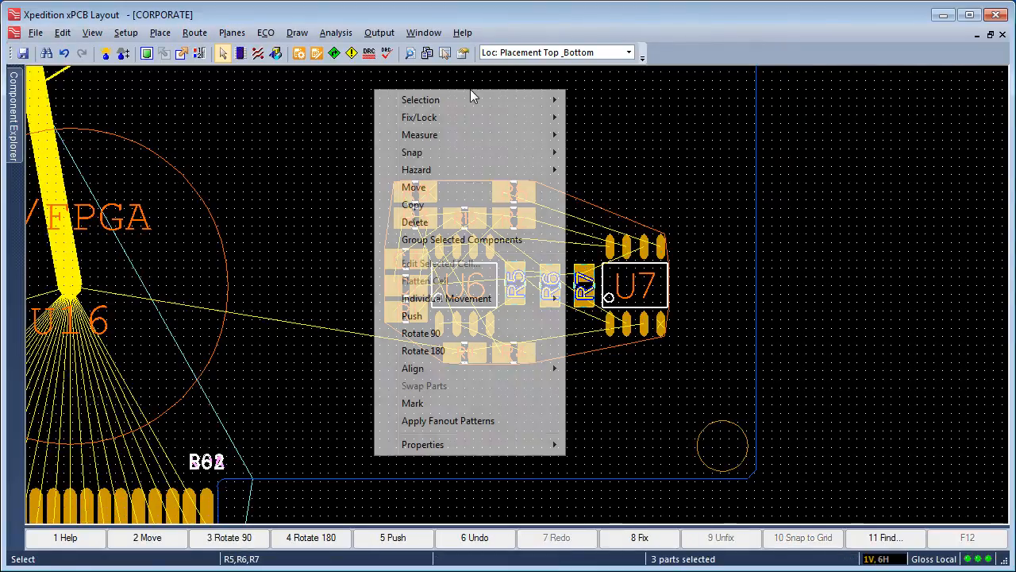
{"action": "mouse_move", "coordinate": [502, 371]}
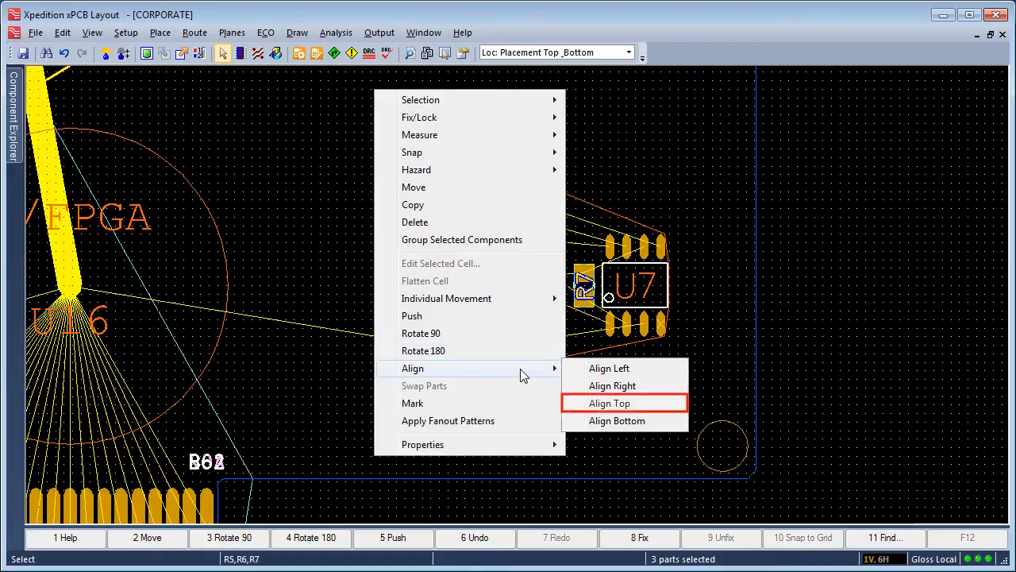
{"action": "left_click", "coordinate": [612, 405]}
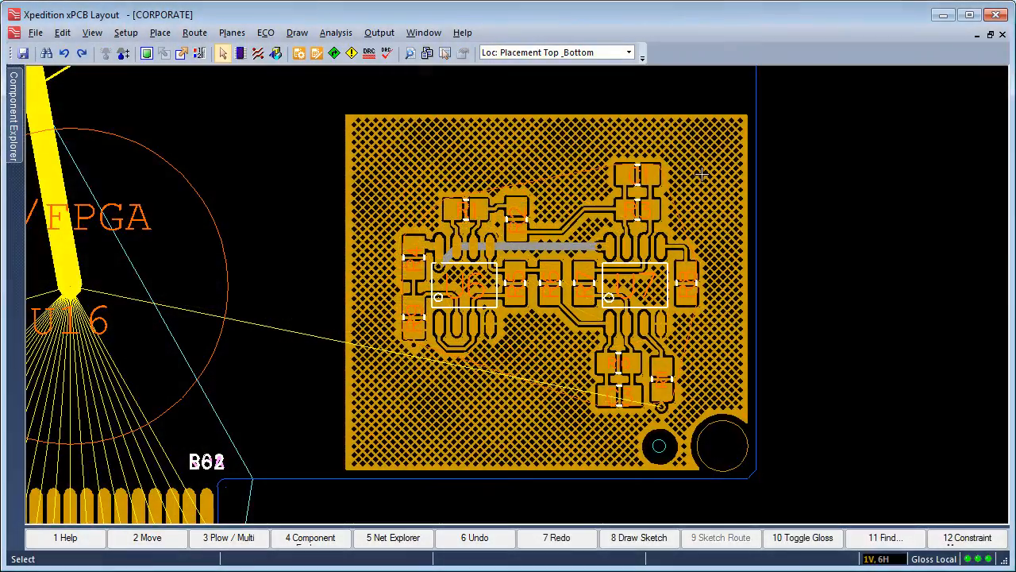
Rotate the whole routed ANALOG_SW group by three 90-degree turns so that U6 sits above U7.
{"action": "left_click", "coordinate": [555, 176]}
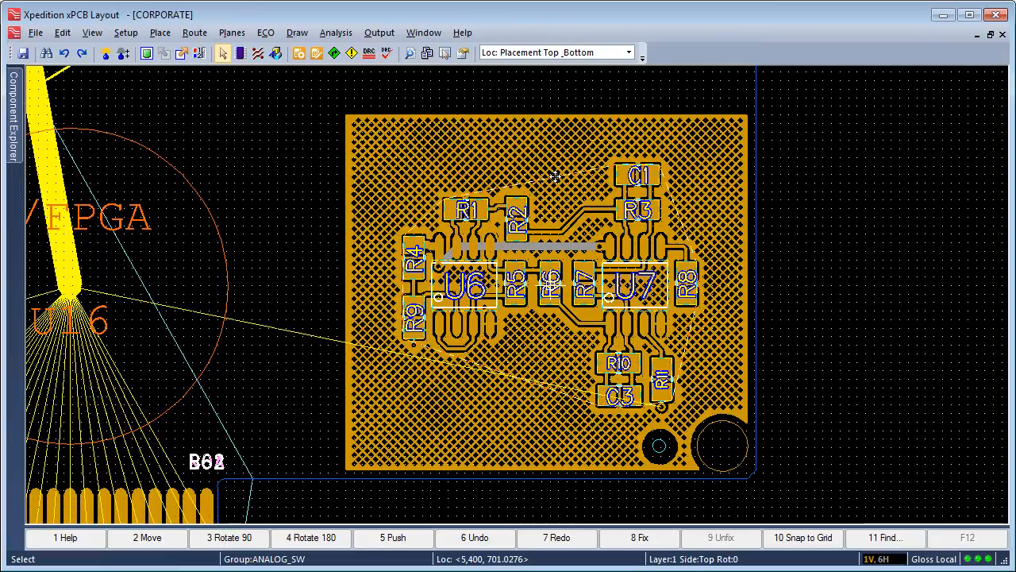
{"action": "key", "text": "F3"}
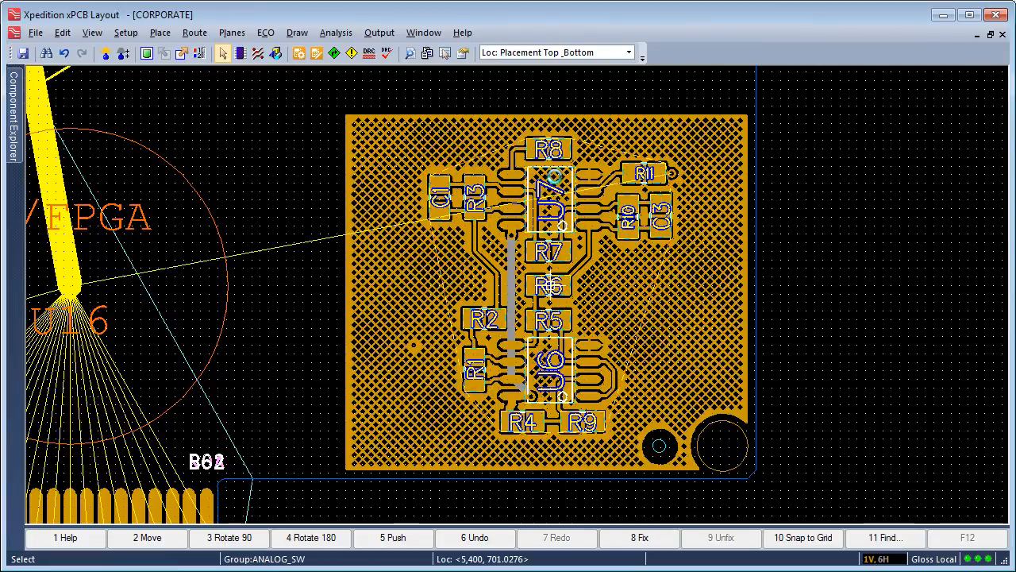
{"action": "key", "text": "F3"}
{"action": "key", "text": "F3"}
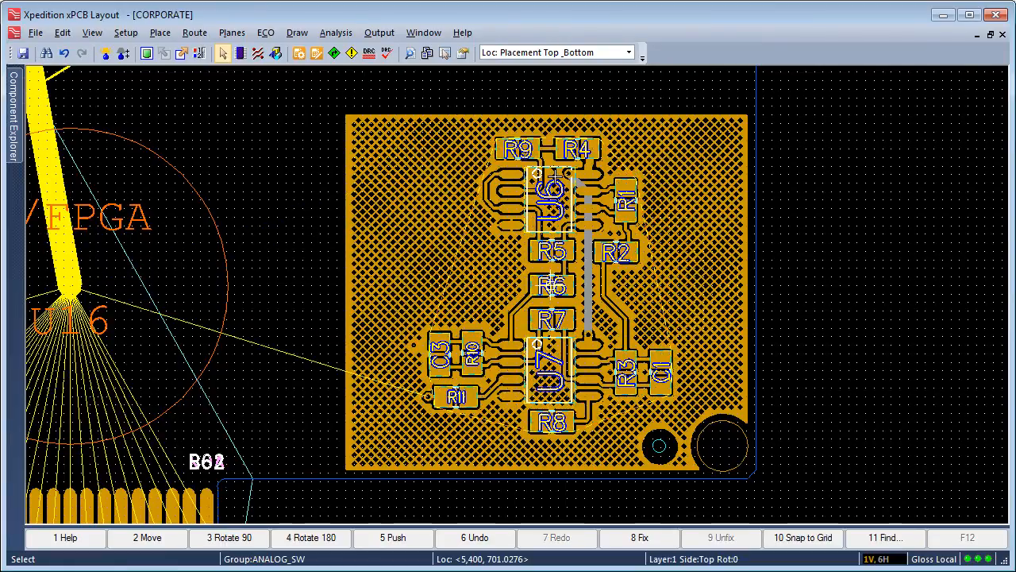
{"action": "left_click", "coordinate": [696, 245]}
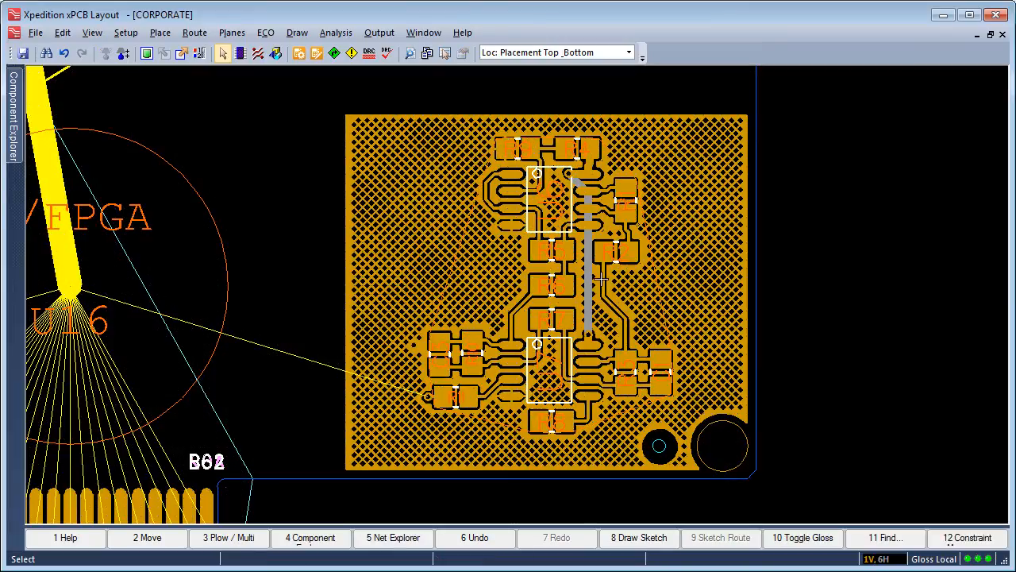
Square off the trace corner beside R6 and move R11 down and outward to about 4,999, 299, keeping its traces attached.
{"action": "left_click", "coordinate": [506, 295]}
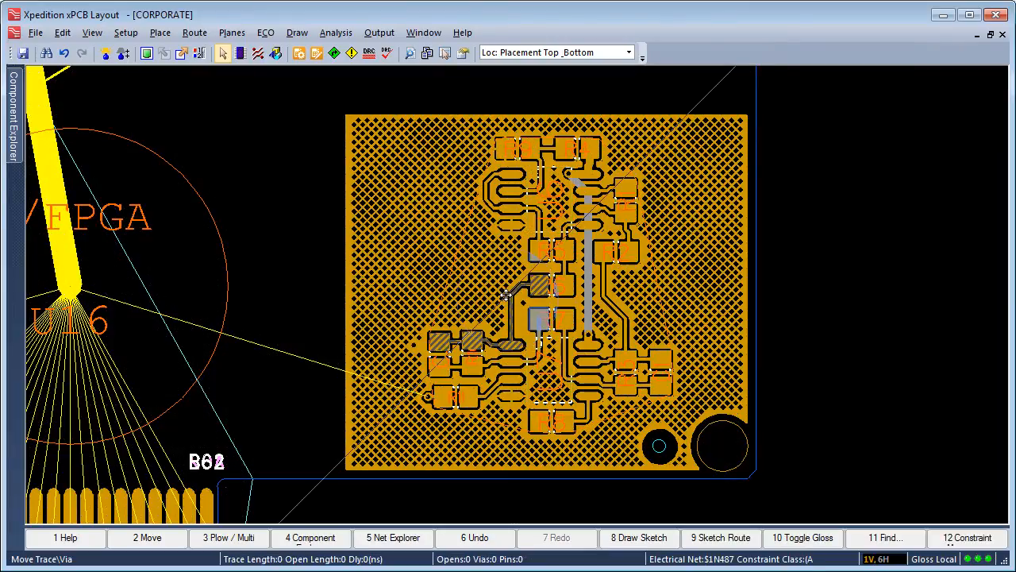
{"action": "key", "text": "Escape"}
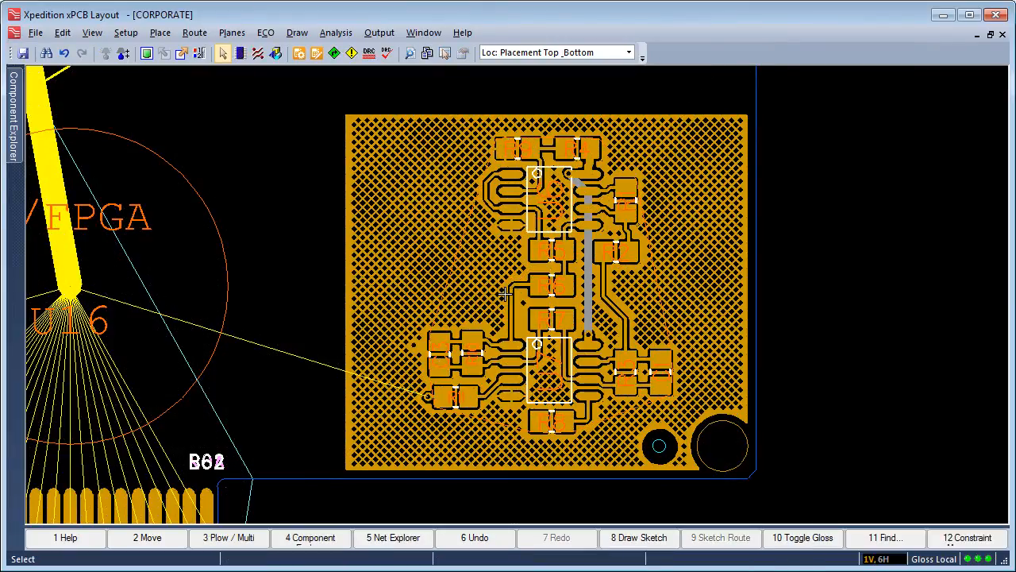
{"action": "left_click", "coordinate": [456, 396]}
{"action": "left_click_drag", "start_coordinate": [456, 397], "coordinate": [413, 422]}
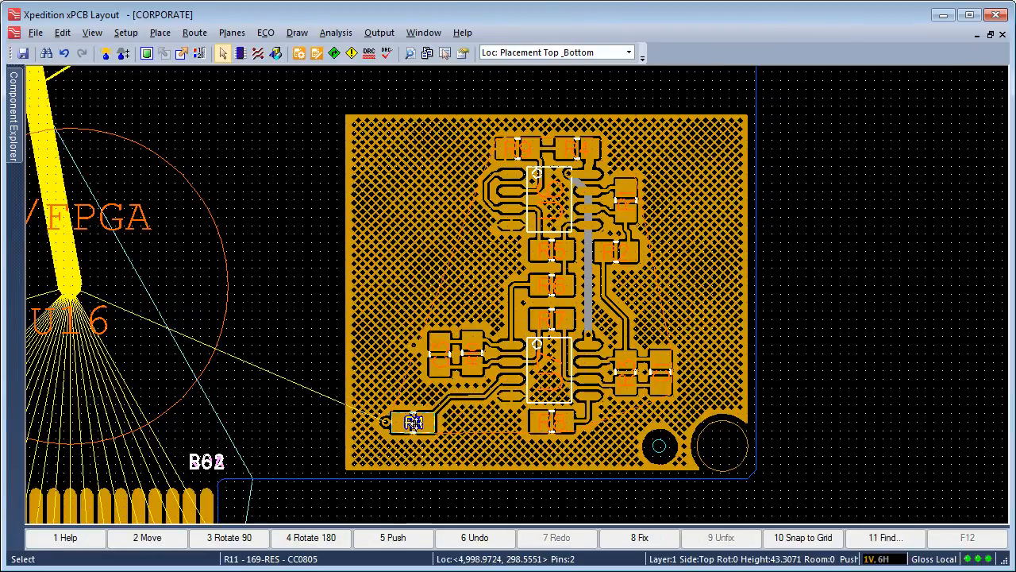
{"action": "left_click", "coordinate": [420, 496]}
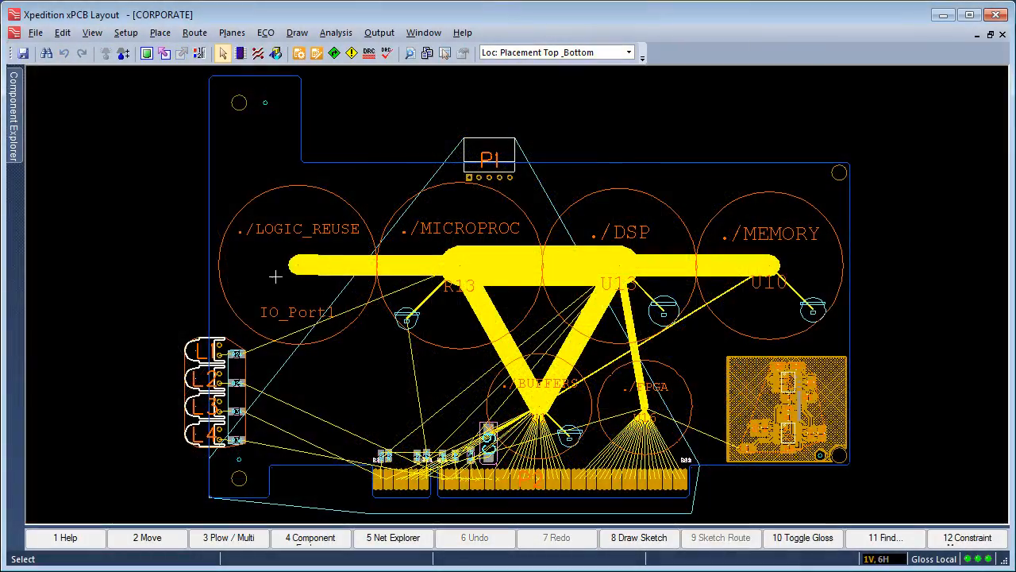
Place the IO_Port1 subgroup of LOGIC_REUSE on its own at about 1,797, 757, above the edge connector.
{"action": "right_click_drag", "start_coordinate": [266, 274], "coordinate": [579, 500]}
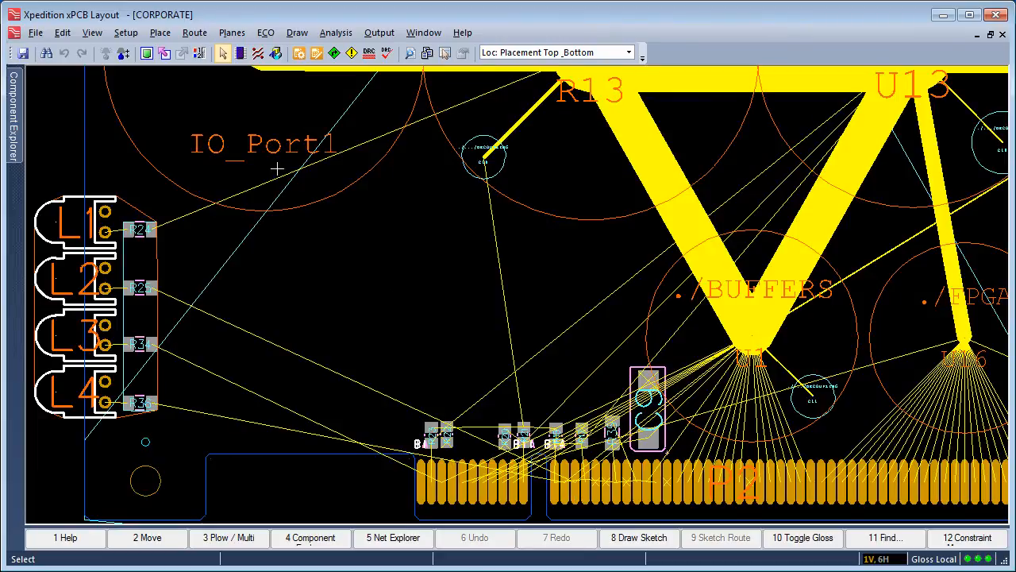
{"action": "left_click", "coordinate": [261, 146]}
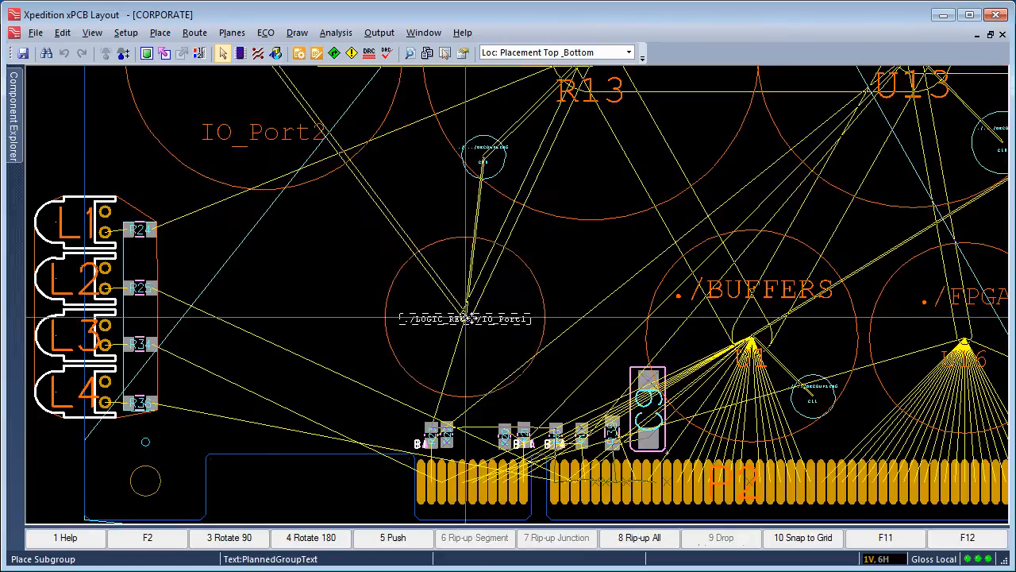
{"action": "left_click", "coordinate": [515, 324]}
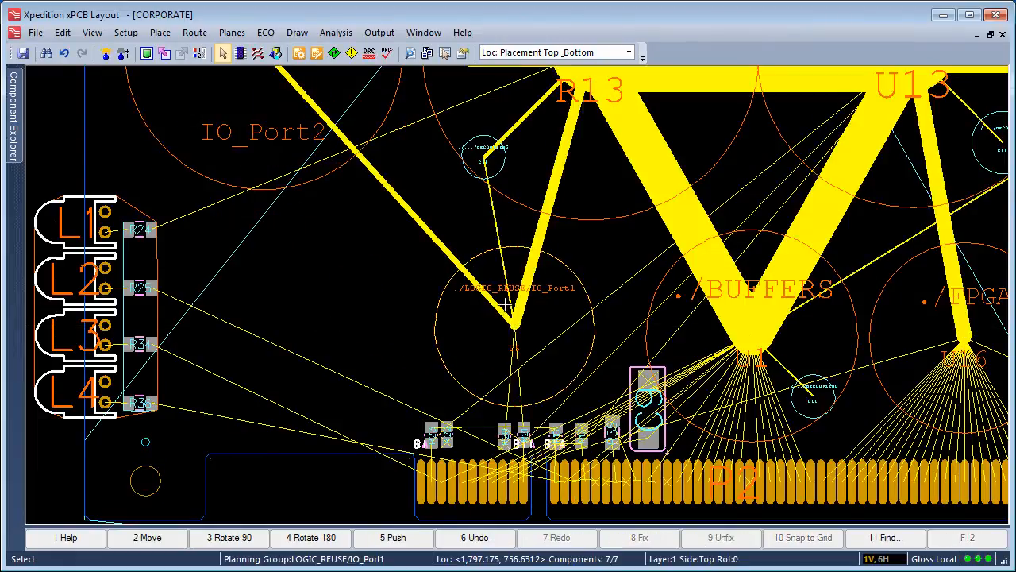
Arrange the IO_Port1 planning group by one level to lay out its individual components.
{"action": "right_click", "coordinate": [506, 294]}
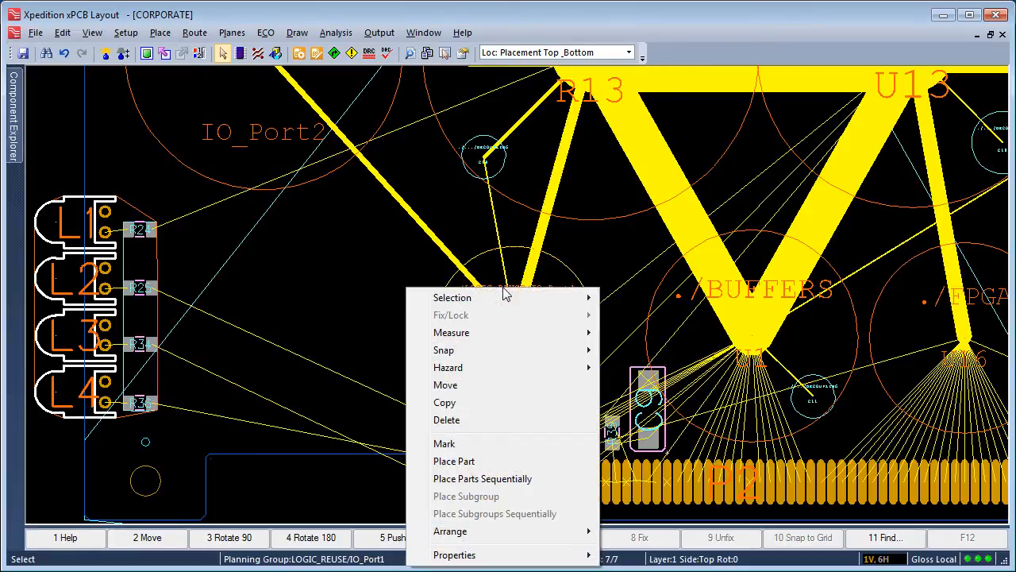
{"action": "mouse_move", "coordinate": [531, 532]}
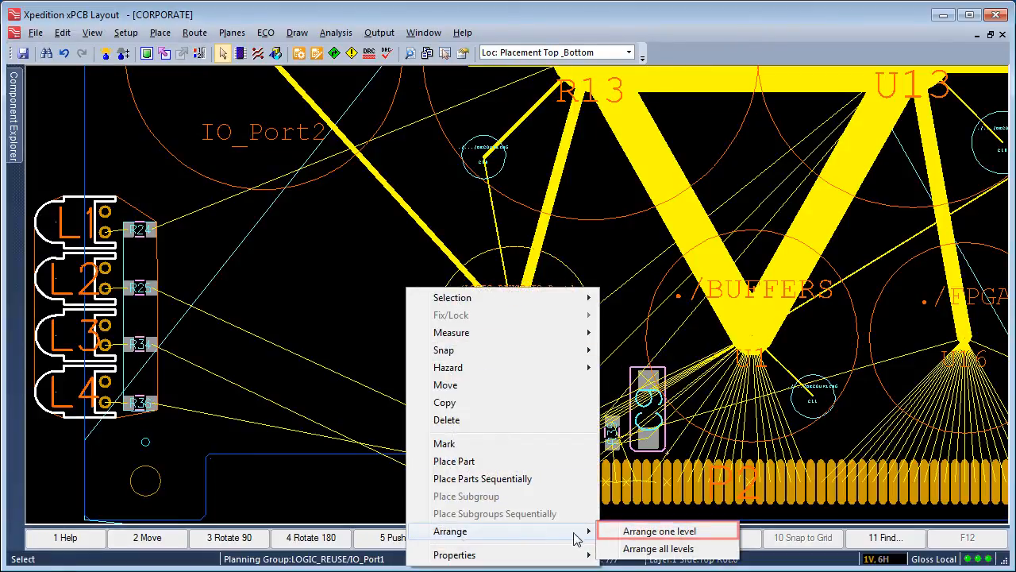
{"action": "left_click", "coordinate": [659, 531]}
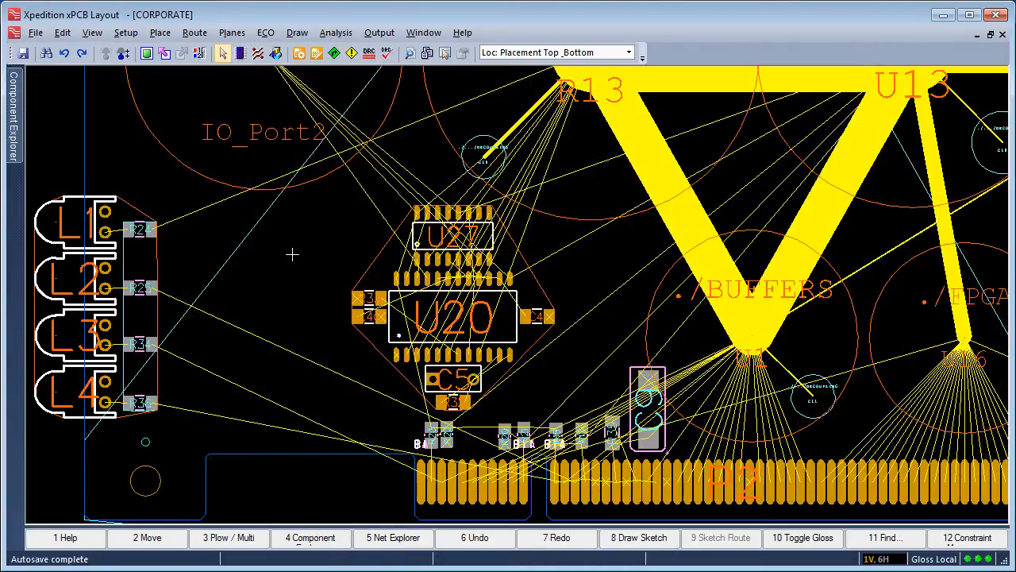
Mark the IO_Port1 group under LOGIC_REUSE in the Component Explorer.
{"action": "mouse_move", "coordinate": [14, 136]}
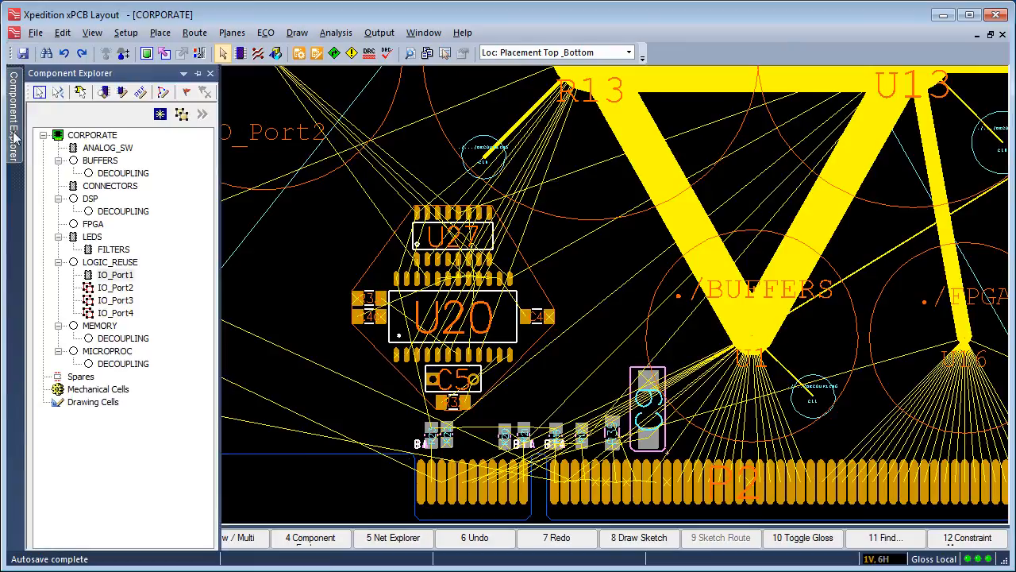
{"action": "right_click", "coordinate": [113, 275]}
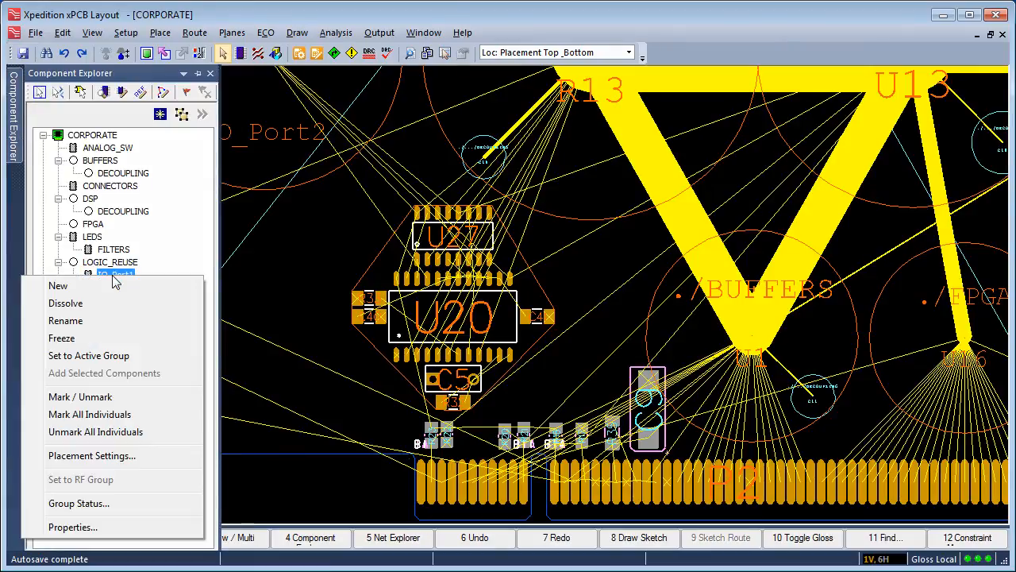
{"action": "left_click", "coordinate": [79, 397]}
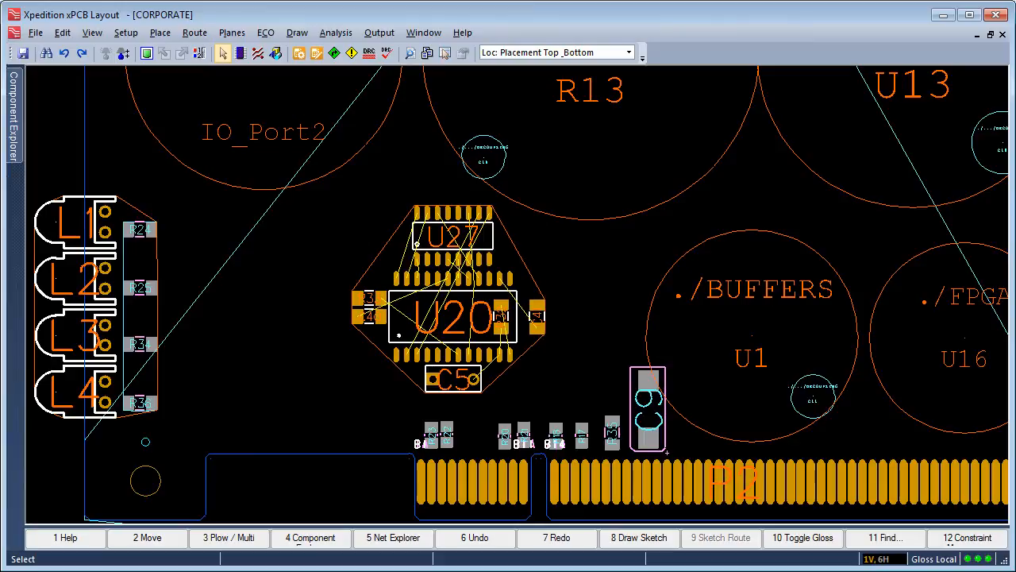
Redo the edits that place IO_Port1's four small components within U20's outline and push them to the opposite board side.
{"action": "key", "text": "ctrl+z"}
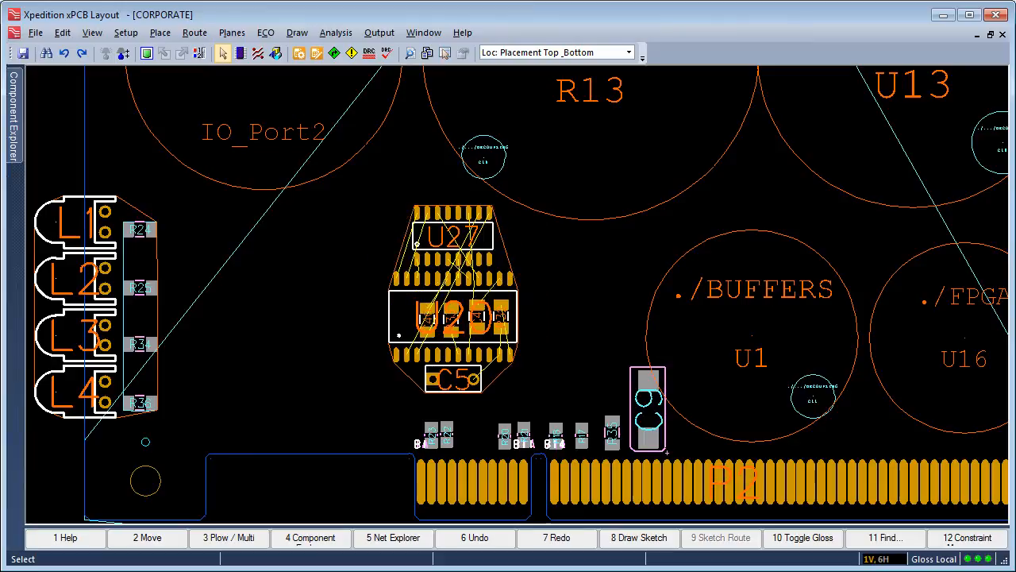
{"action": "key", "text": "ctrl+z"}
{"action": "key", "text": "ctrl+z"}
{"action": "key", "text": "ctrl+z"}
{"action": "key", "text": "ctrl+z"}
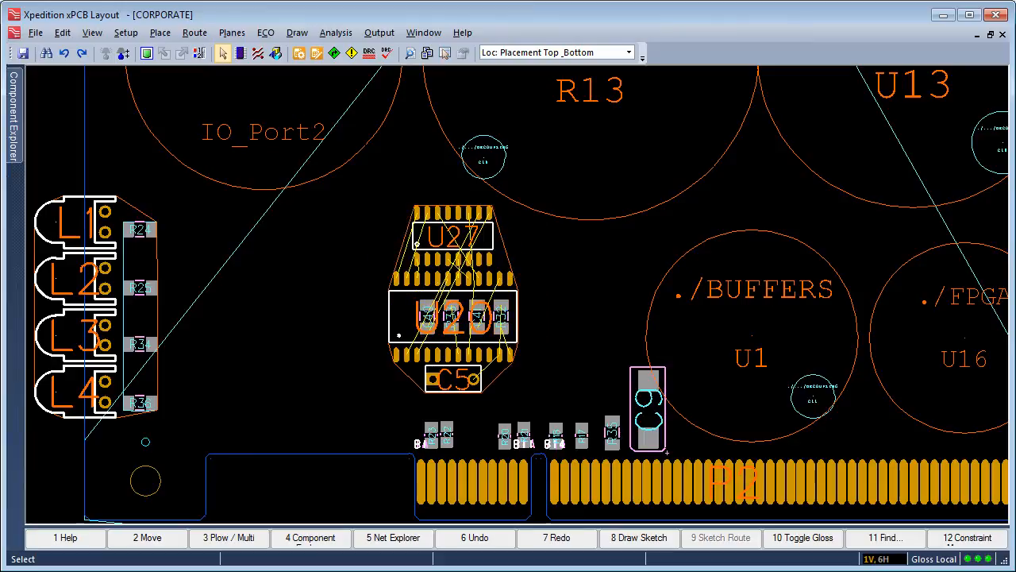
Redo the placement edits that turn C5 upright and position U27 beside it, directly below U20.
{"action": "key", "text": "ctrl+z"}
{"action": "key", "text": "ctrl+z"}
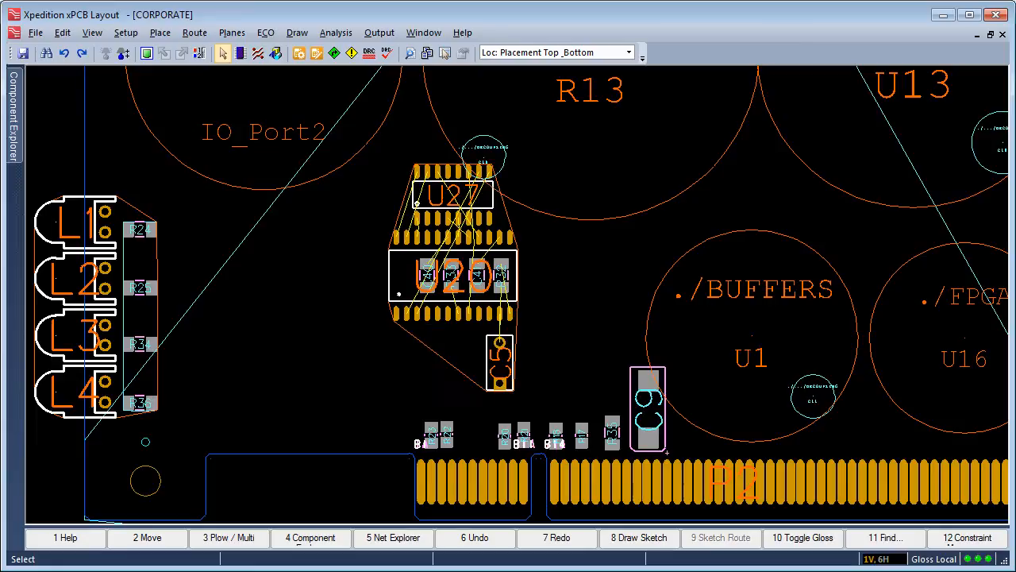
{"action": "key", "text": "ctrl+z"}
{"action": "key", "text": "ctrl+z"}
{"action": "key", "text": "ctrl+z"}
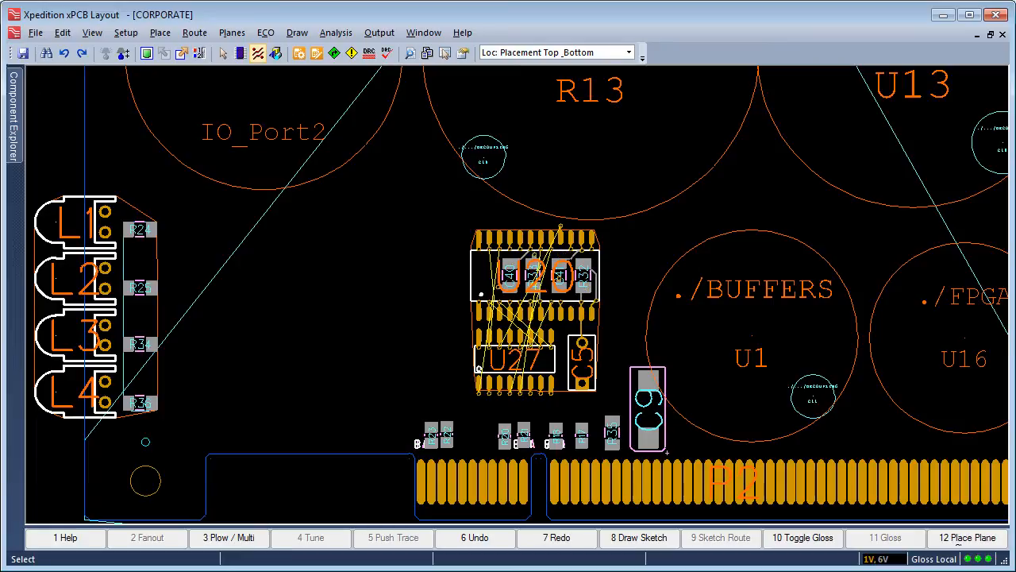
Redo the trace routing between U20 and U27 and return to selection mode.
{"action": "key", "text": "ctrl+z"}
{"action": "key", "text": "ctrl+z"}
{"action": "key", "text": "ctrl+z"}
{"action": "key", "text": "ctrl+z"}
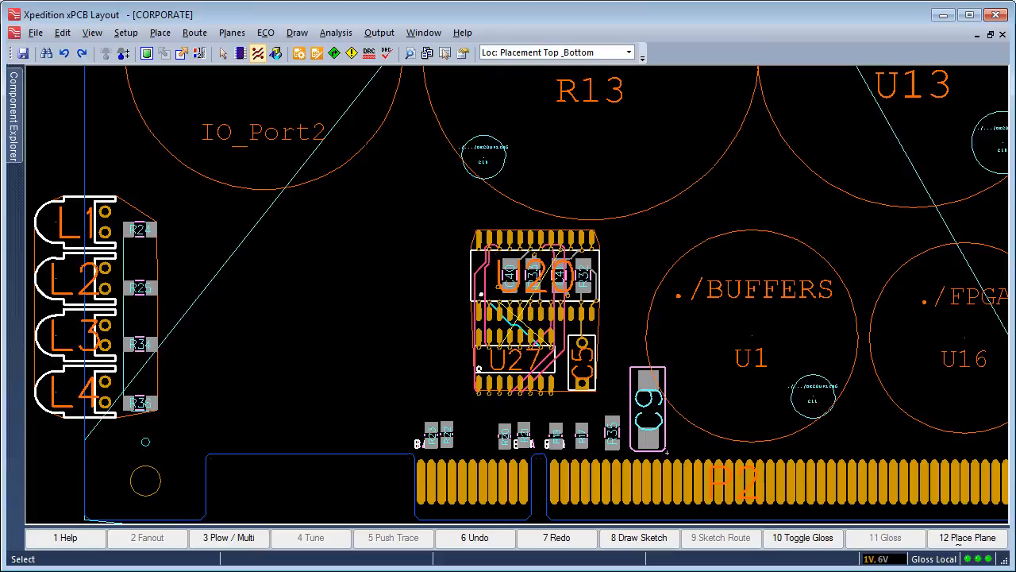
{"action": "key", "text": "Escape"}
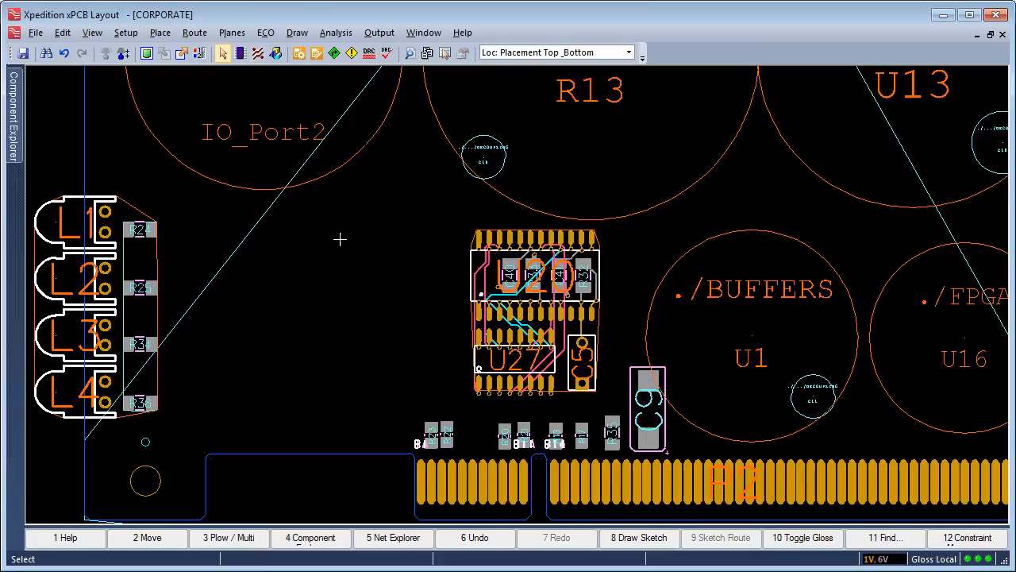
Set the IO_Port1 group under LOGIC_REUSE as the active group.
{"action": "left_click", "coordinate": [11, 119]}
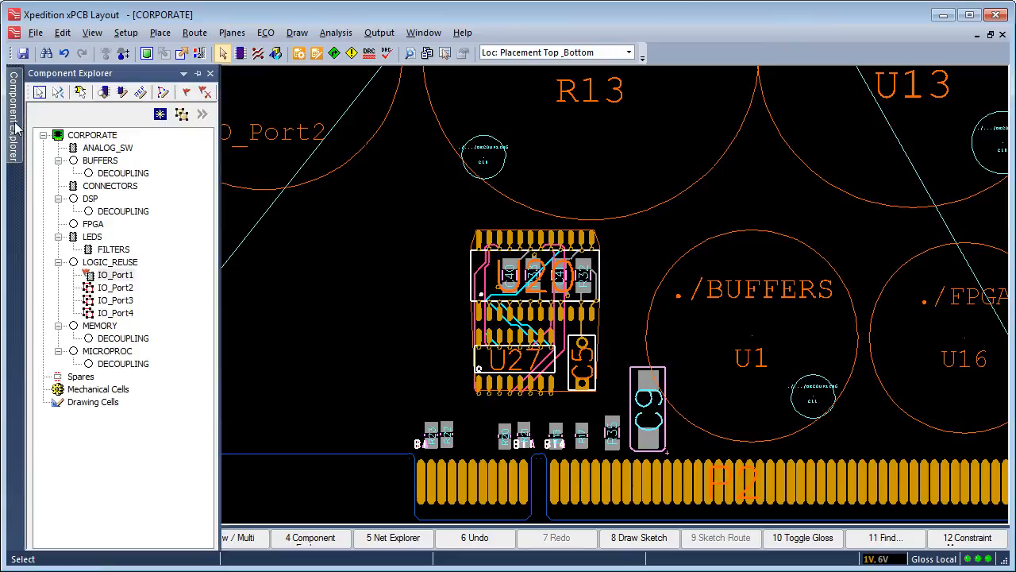
{"action": "right_click", "coordinate": [116, 277]}
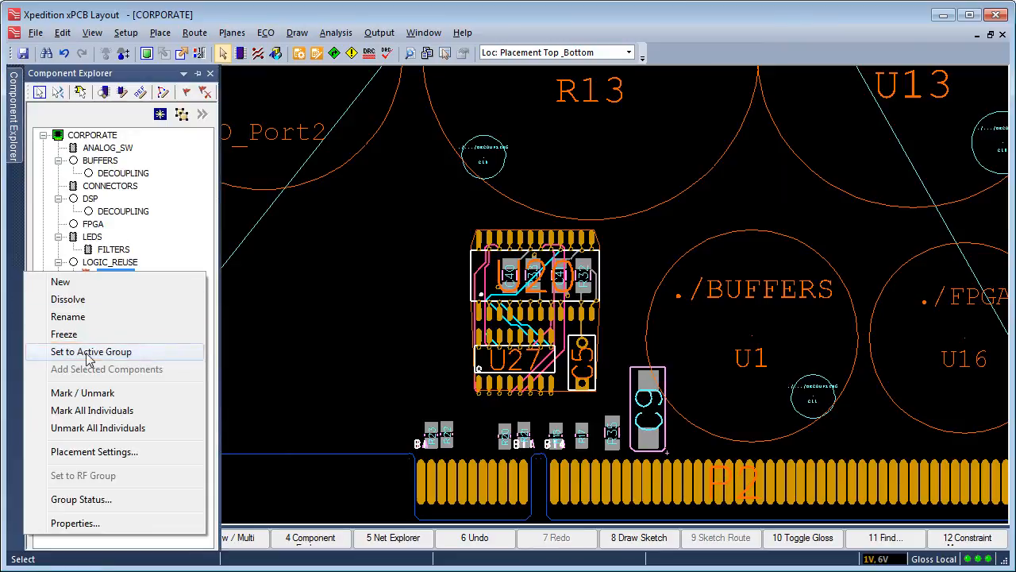
{"action": "left_click", "coordinate": [89, 352]}
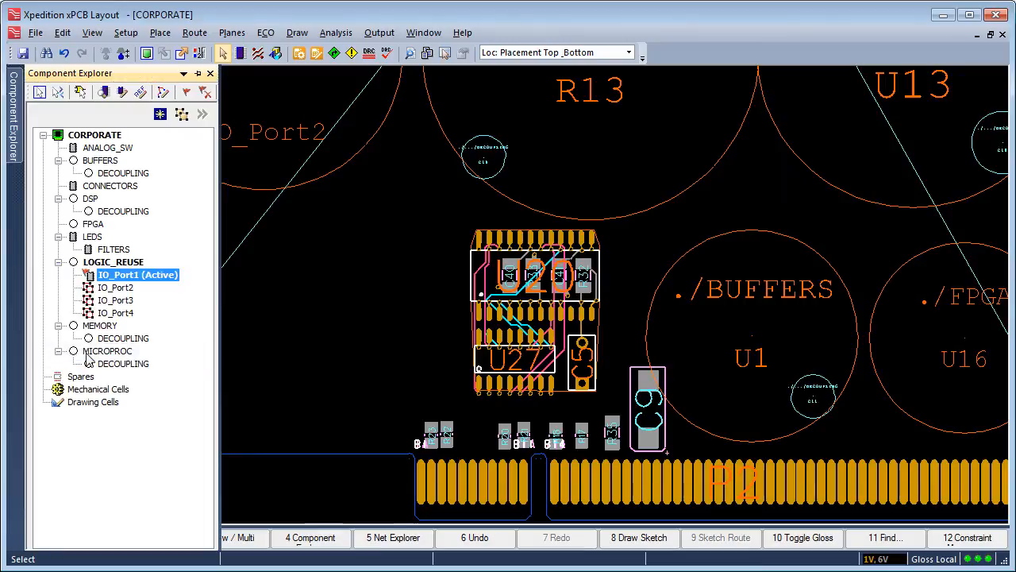
Extend the IO_Port1 selection with its part connections and add the selected objects to the active group.
{"action": "right_click", "coordinate": [534, 229]}
{"action": "mouse_move", "coordinate": [537, 240]}
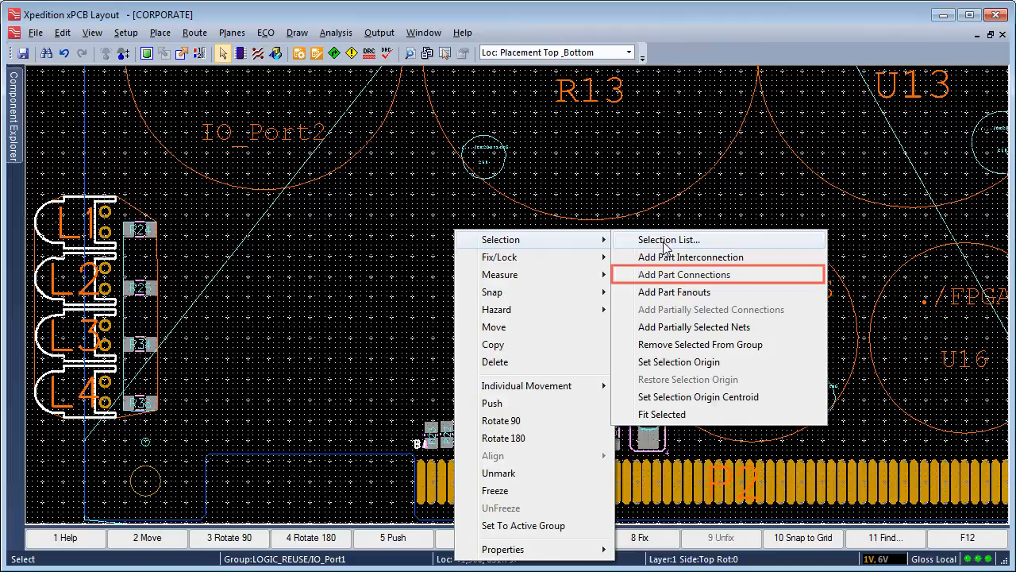
{"action": "left_click", "coordinate": [688, 274]}
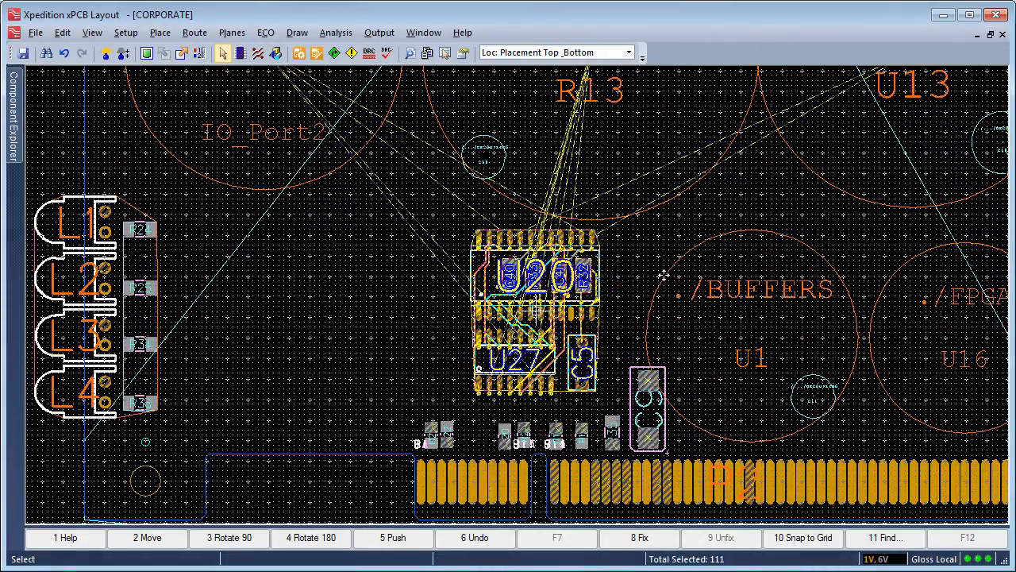
{"action": "right_click", "coordinate": [571, 232]}
{"action": "mouse_move", "coordinate": [645, 240]}
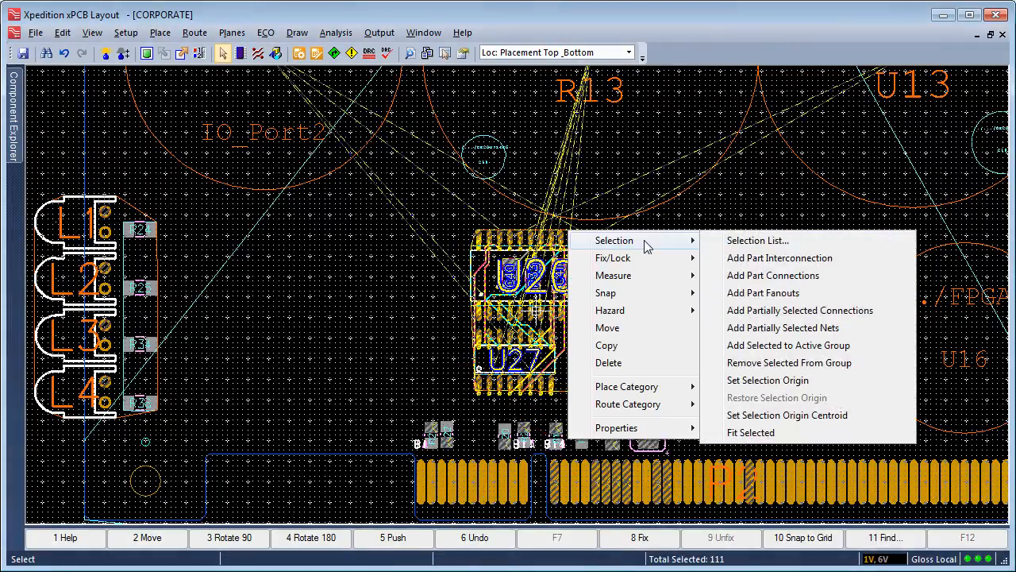
{"action": "left_click", "coordinate": [777, 349]}
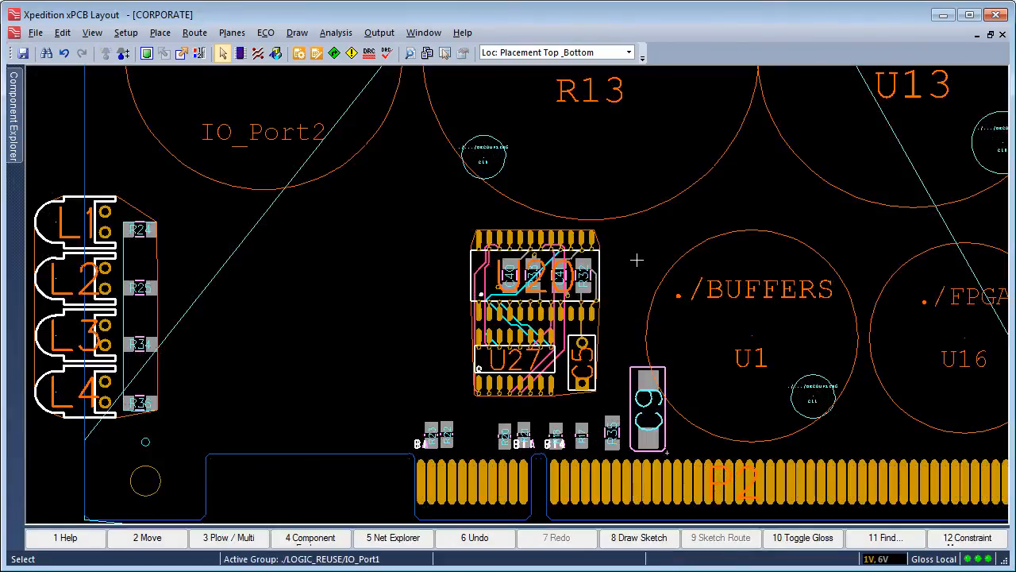
Freeze the IO_Port1 group under LOGIC_REUSE.
{"action": "left_click", "coordinate": [13, 126]}
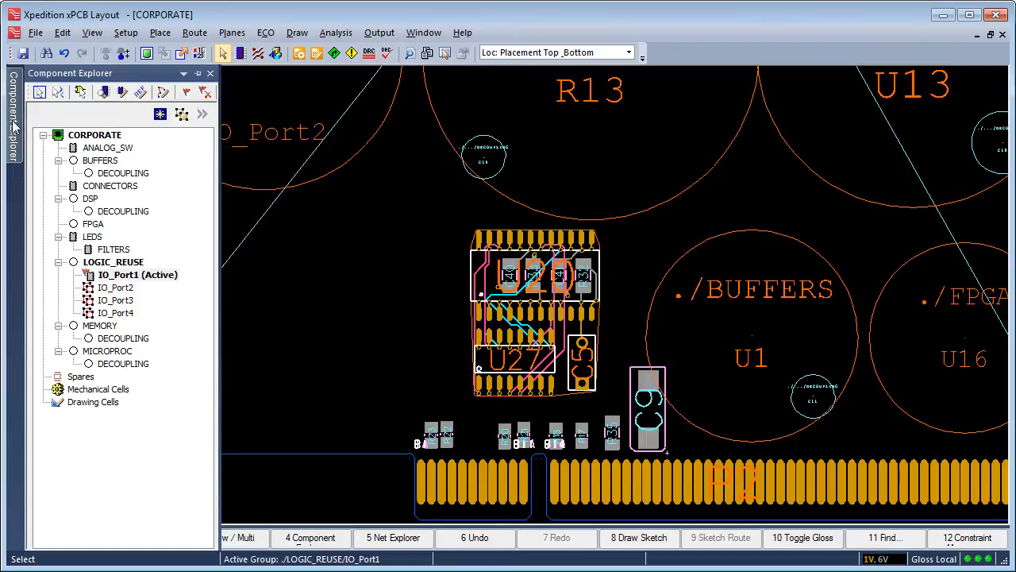
{"action": "right_click", "coordinate": [122, 280]}
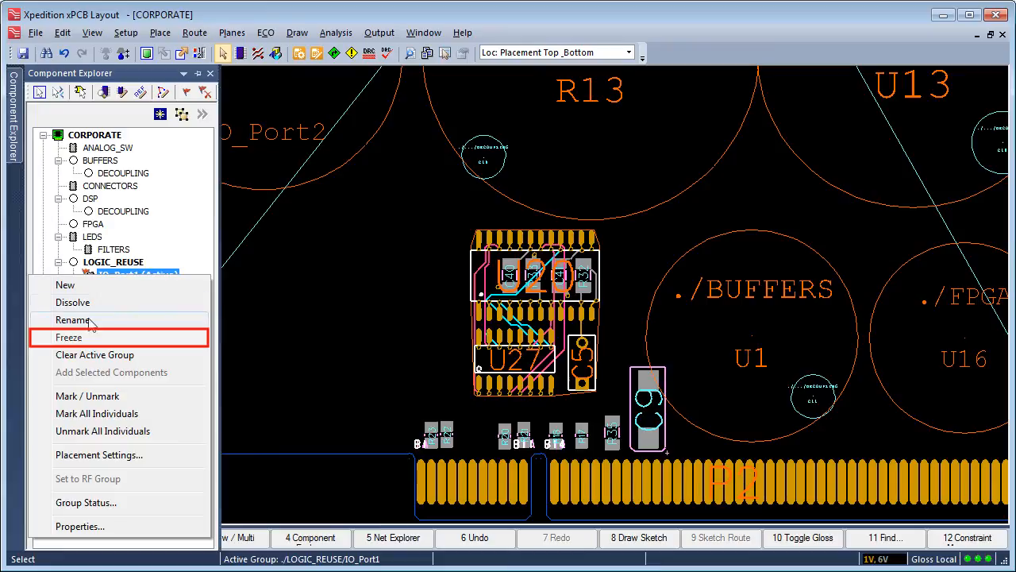
{"action": "left_click", "coordinate": [71, 341]}
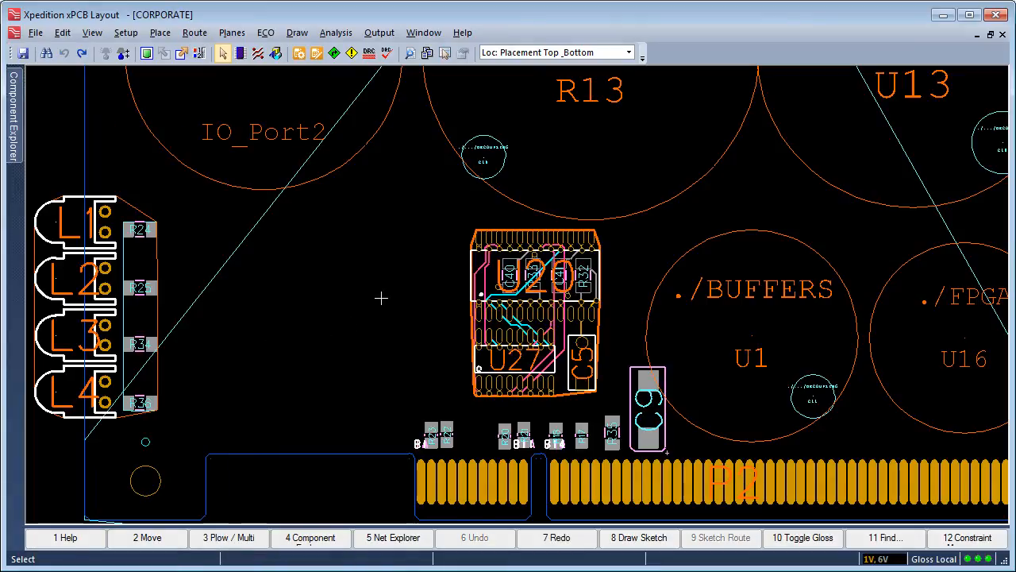
Copy the frozen IO_Port1 circuit and place the copy with U21, U28 and C6 directly left of the original.
{"action": "left_click", "coordinate": [528, 225]}
{"action": "right_click", "coordinate": [524, 226]}
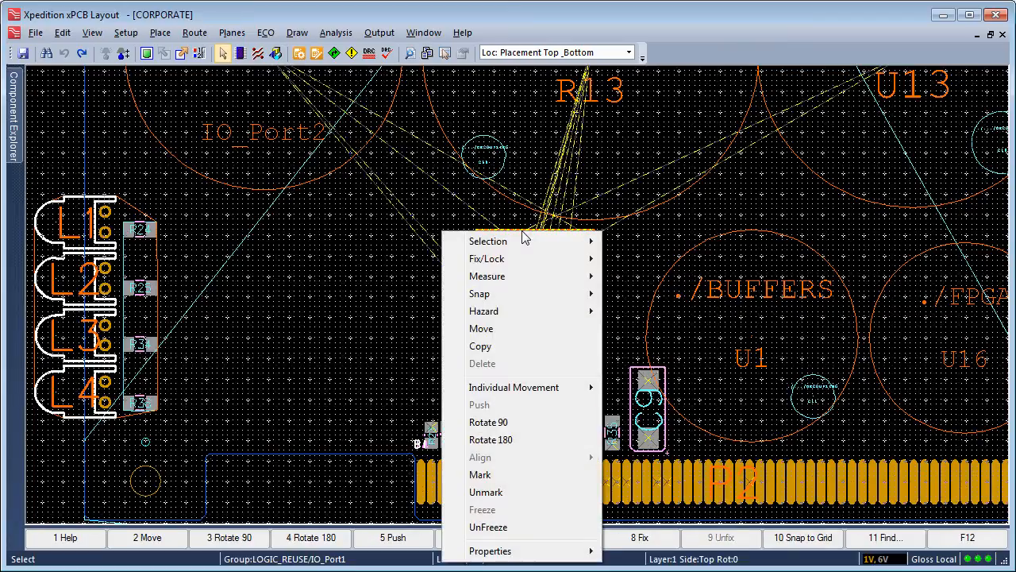
{"action": "left_click", "coordinate": [482, 346]}
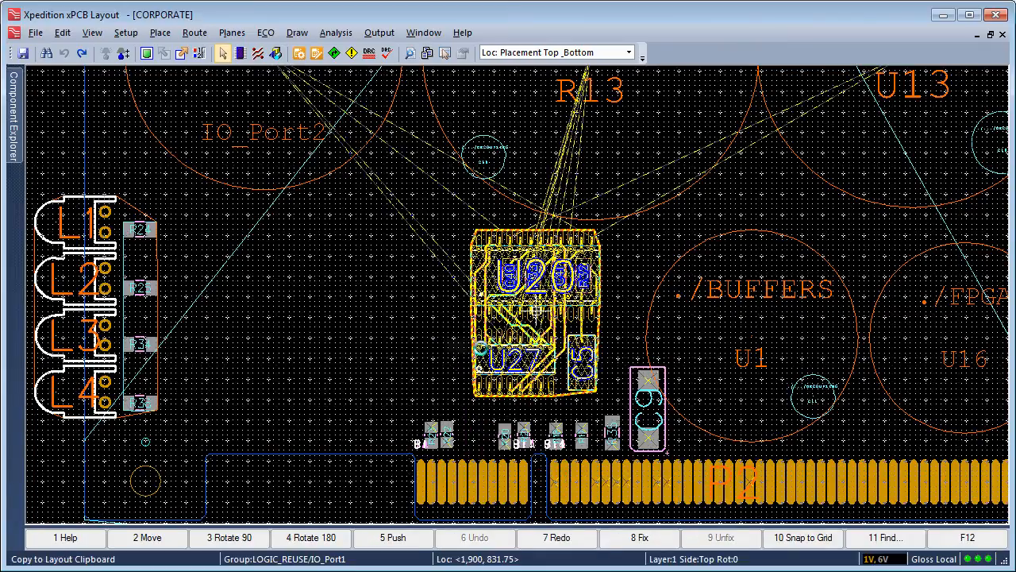
{"action": "left_click", "coordinate": [537, 311]}
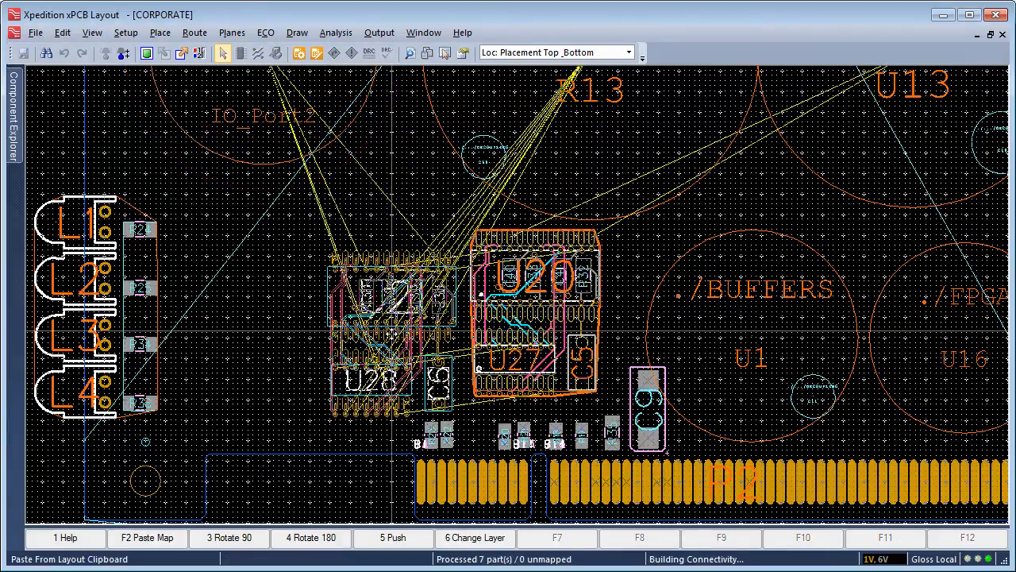
{"action": "left_click", "coordinate": [367, 318]}
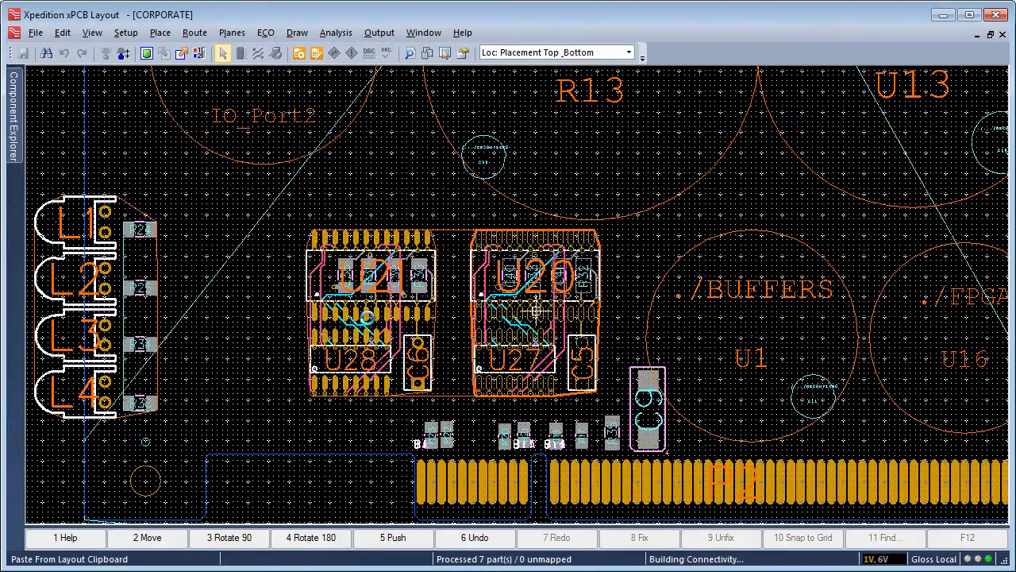
Place two more circuit copies stacked above U21: first the one with U22 and U29, above it the one with U23 and U30.
{"action": "middle_click_drag", "start_coordinate": [369, 316], "coordinate": [368, 248]}
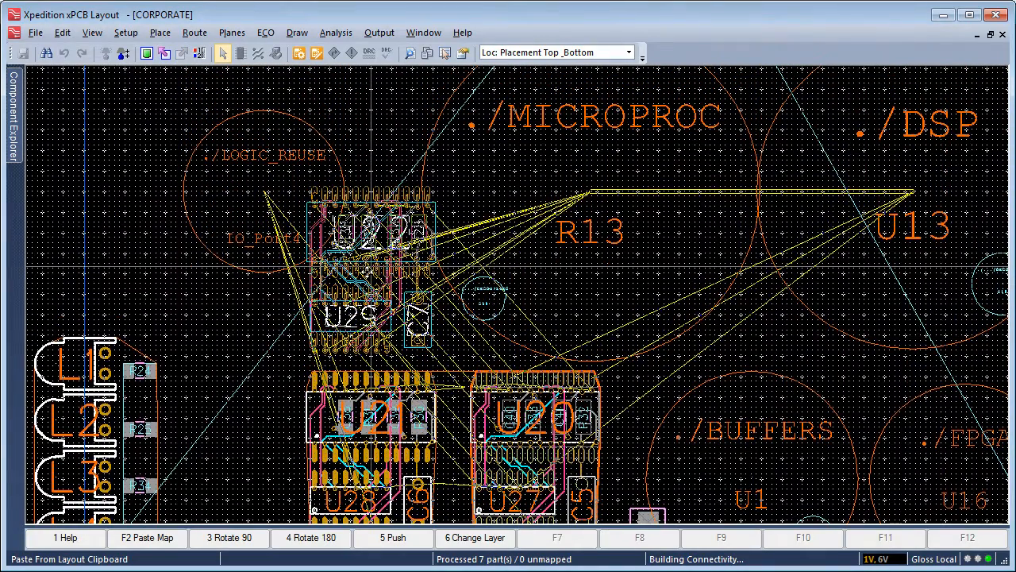
{"action": "left_click", "coordinate": [368, 269]}
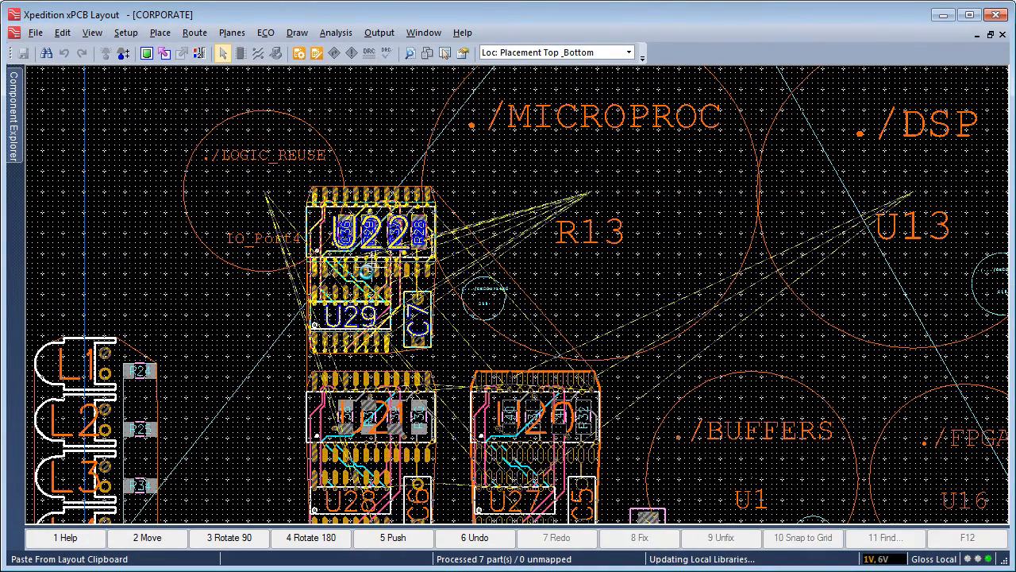
{"action": "mouse_move", "coordinate": [366, 275]}
{"action": "middle_mouse_down"}
{"action": "mouse_move", "coordinate": [363, 256]}
{"action": "mouse_move", "coordinate": [355, 263]}
{"action": "middle_mouse_up"}
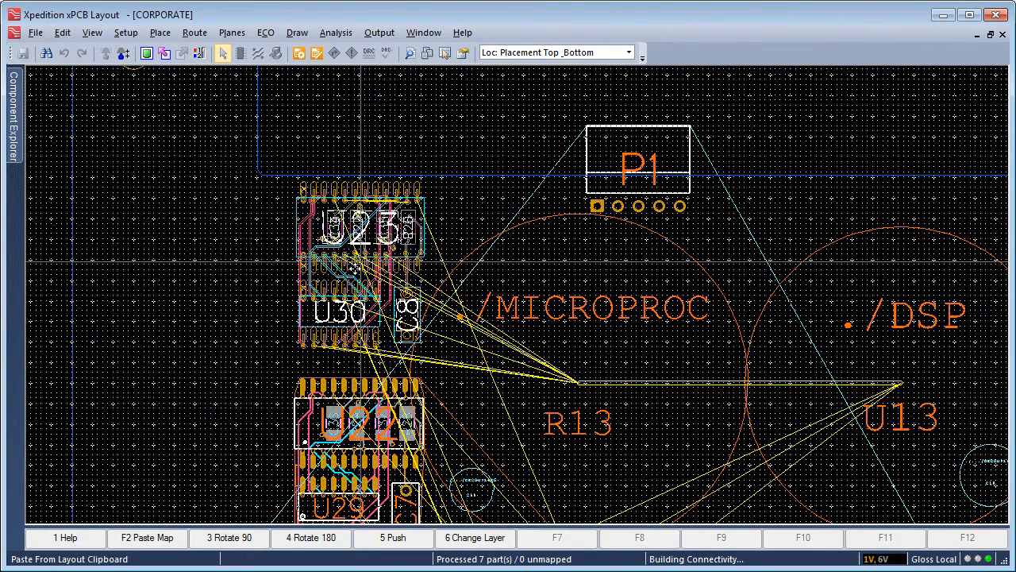
{"action": "left_click", "coordinate": [359, 274]}
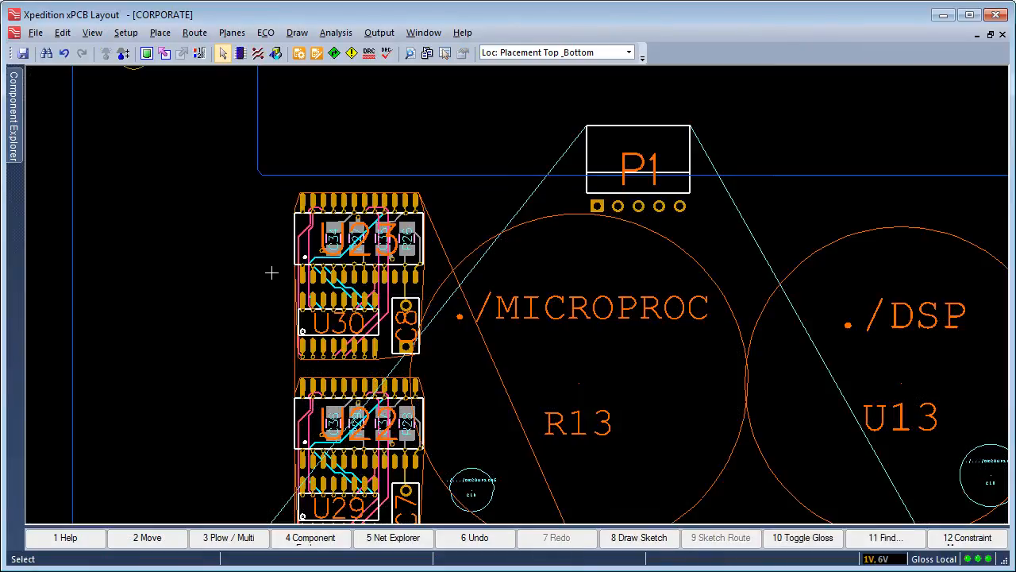
{"action": "right_click_drag", "start_coordinate": [481, 455], "coordinate": [278, 316]}
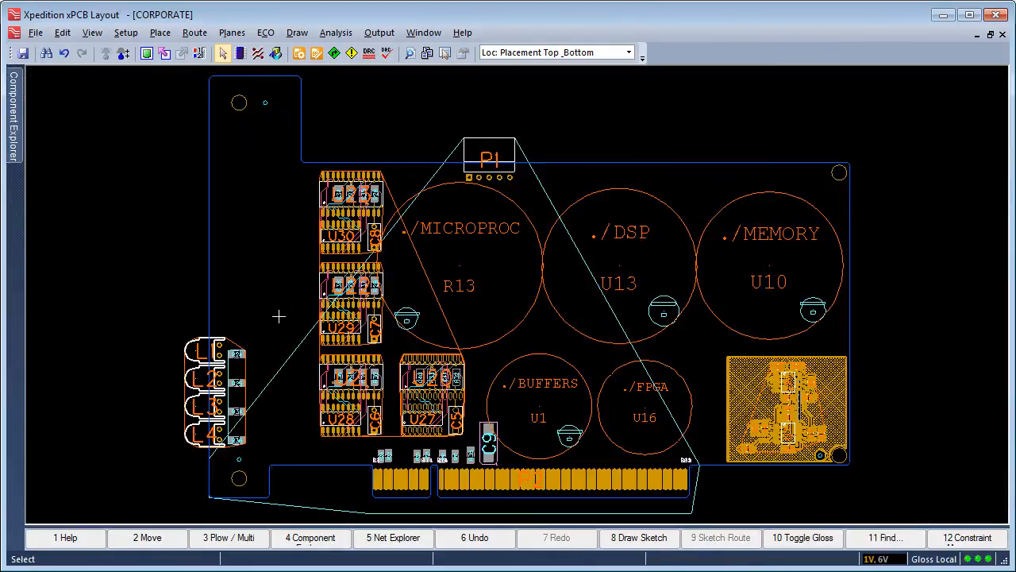
Toggle the mark on the IO_Port1 group under LOGIC_REUSE.
{"action": "mouse_move", "coordinate": [20, 138]}
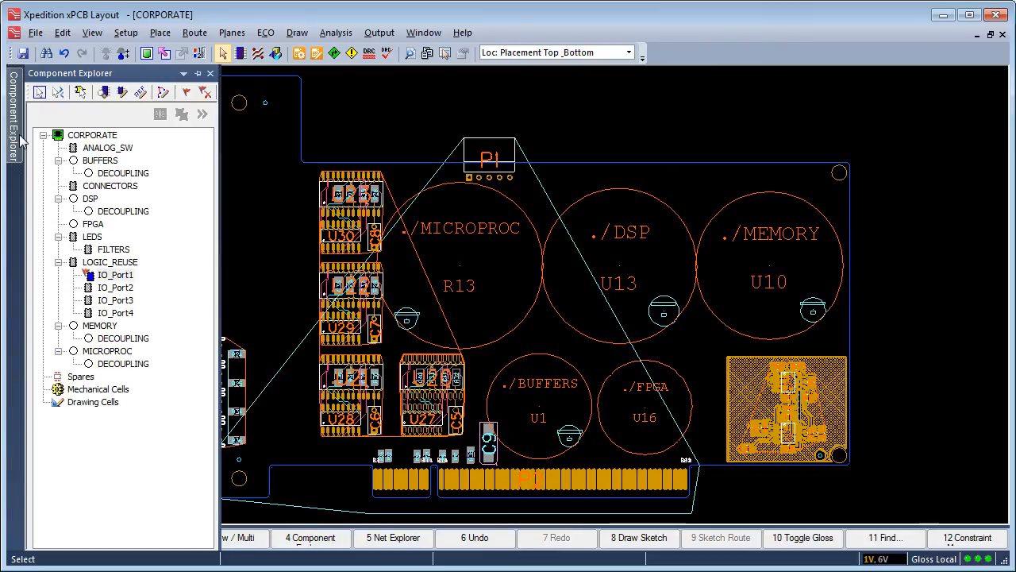
{"action": "right_click", "coordinate": [110, 276]}
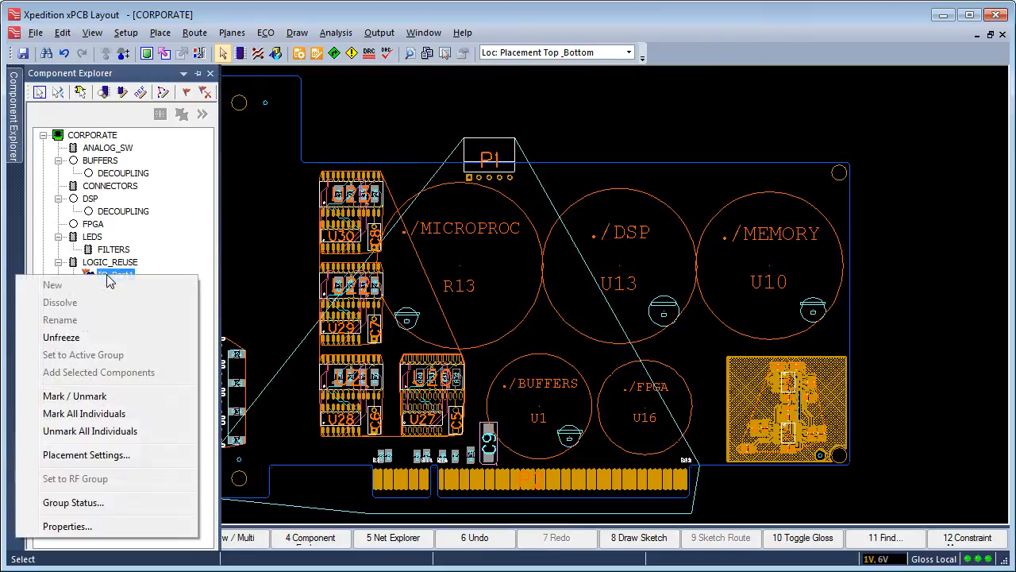
{"action": "left_click", "coordinate": [75, 397]}
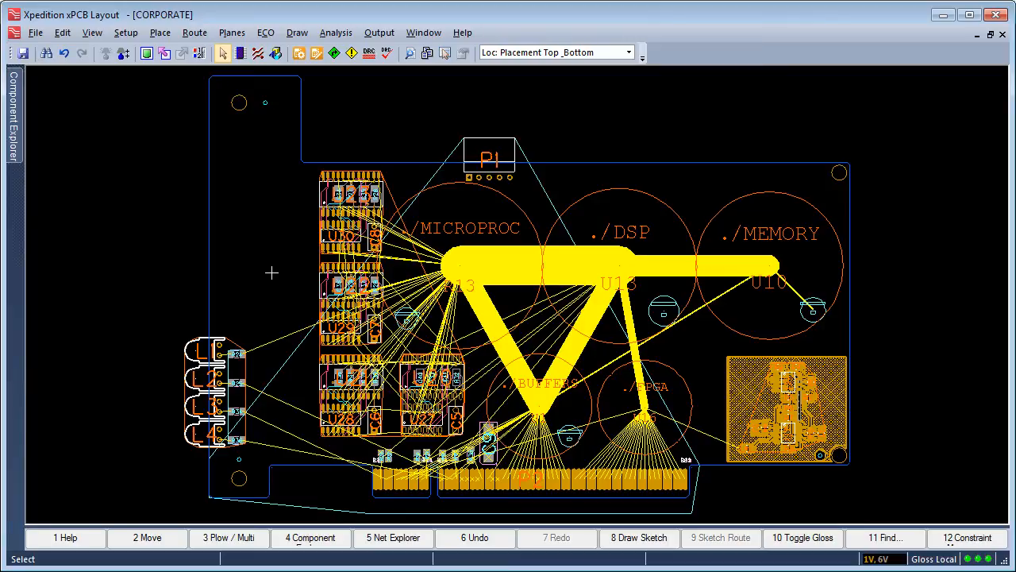
Move the whole LOGIC_REUSE group left toward the board edge, next to the LEDs, and deselect it.
{"action": "key", "text": "ctrl+z"}
{"action": "left_click_drag", "start_coordinate": [393, 203], "coordinate": [340, 205]}
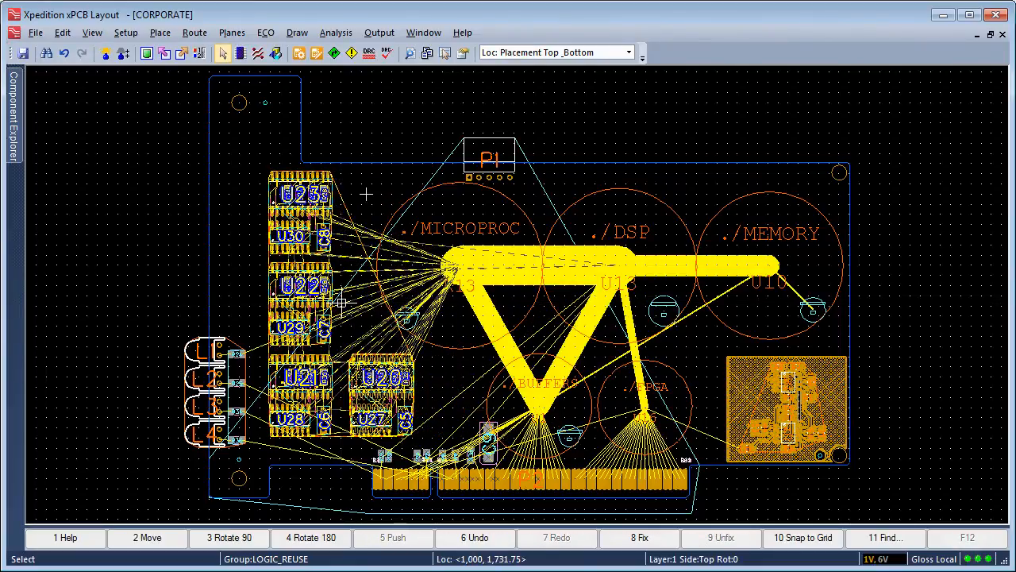
{"action": "left_click", "coordinate": [367, 194]}
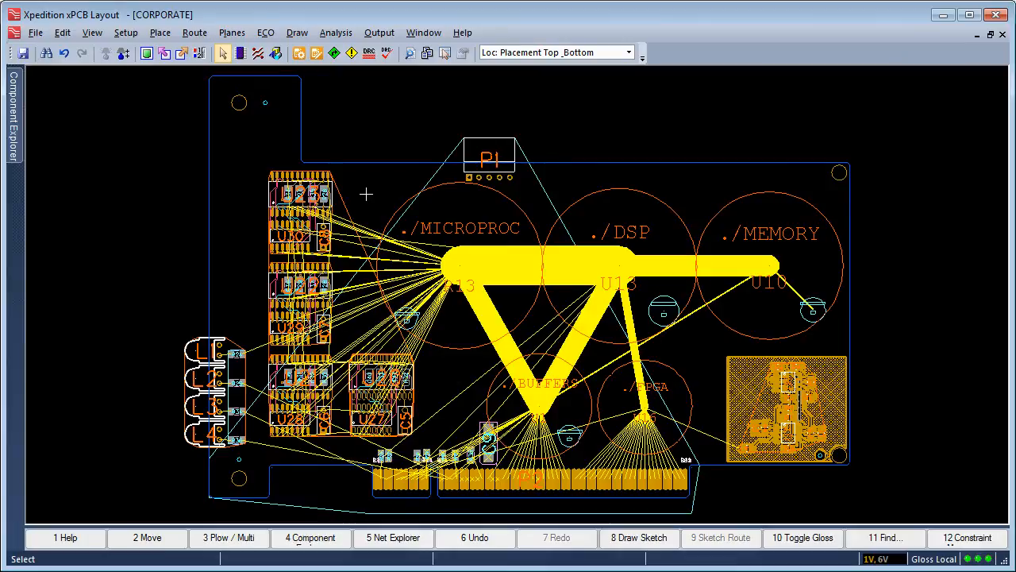